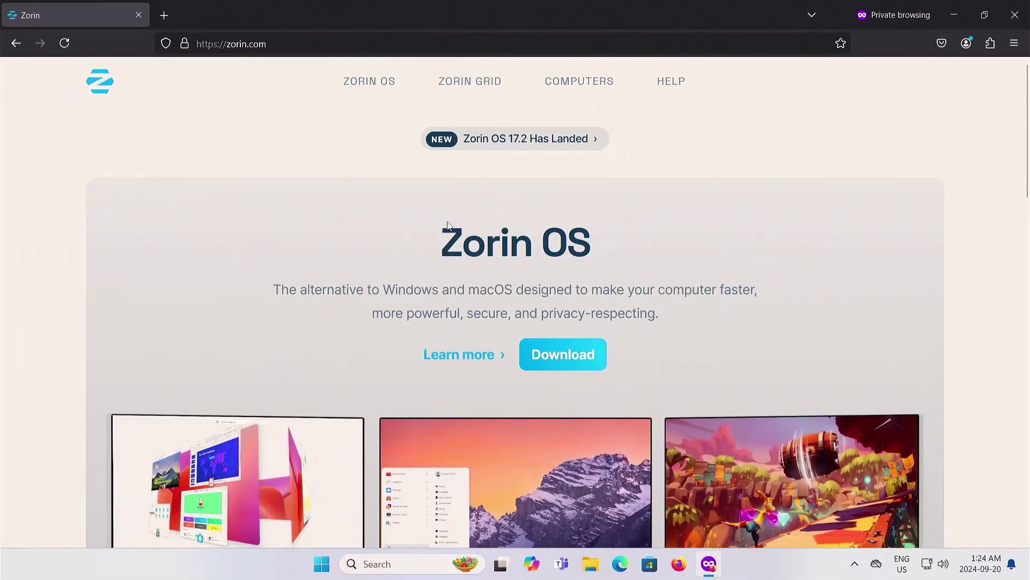
# Download the free Zorin OS 17.2 Core edition from the Zorin website, skipping the newsletter subscription
pyautogui.click(575, 355)
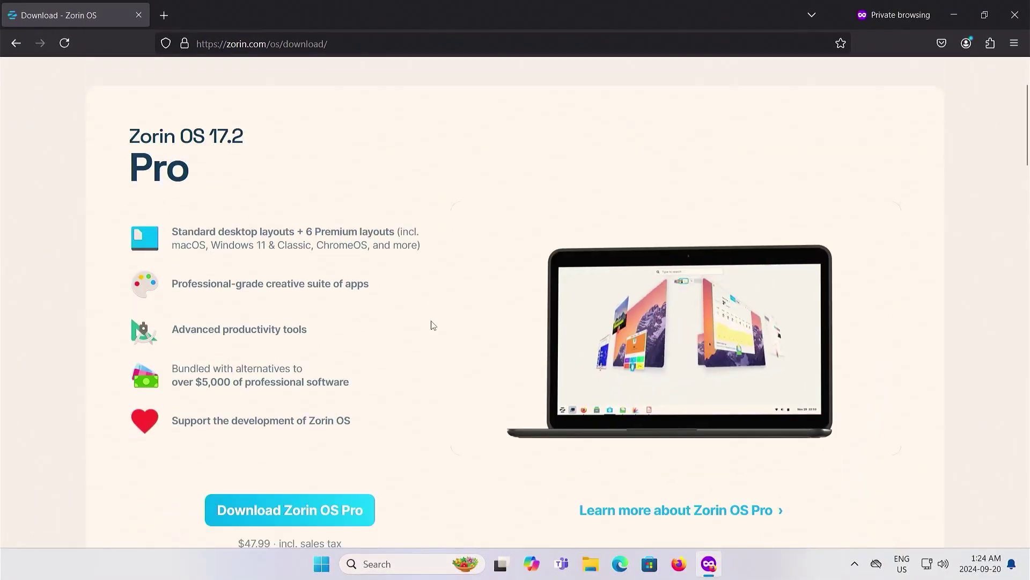
pyautogui.scroll(-5, 434, 301)
pyautogui.scroll(-5, 435, 301)
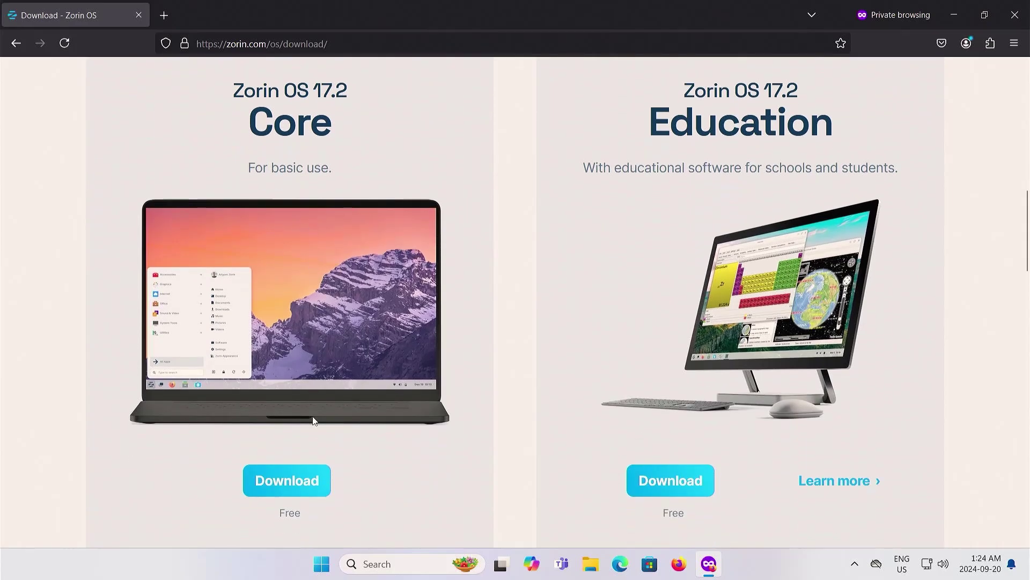
pyautogui.click(276, 487)
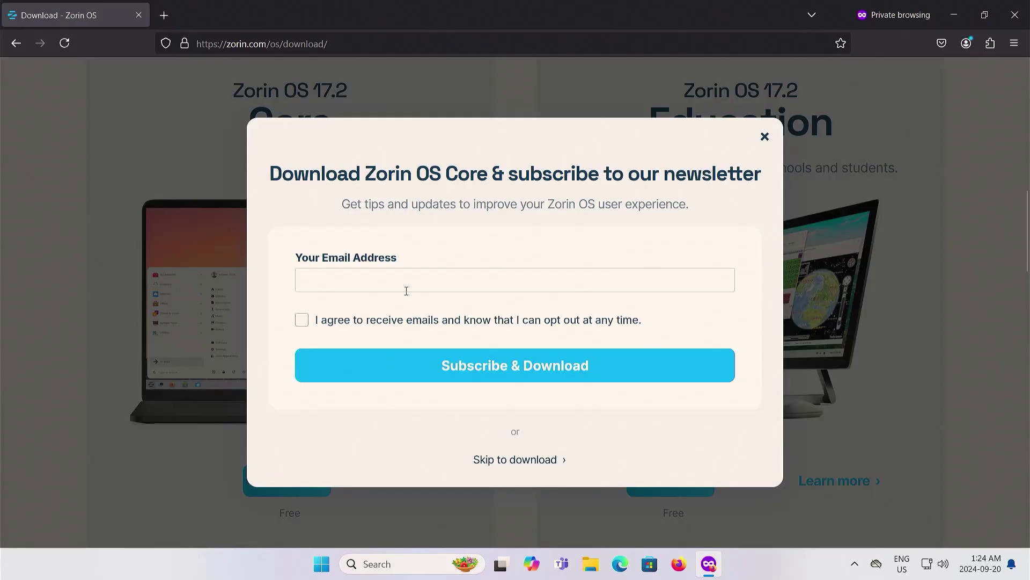
pyautogui.click(502, 463)
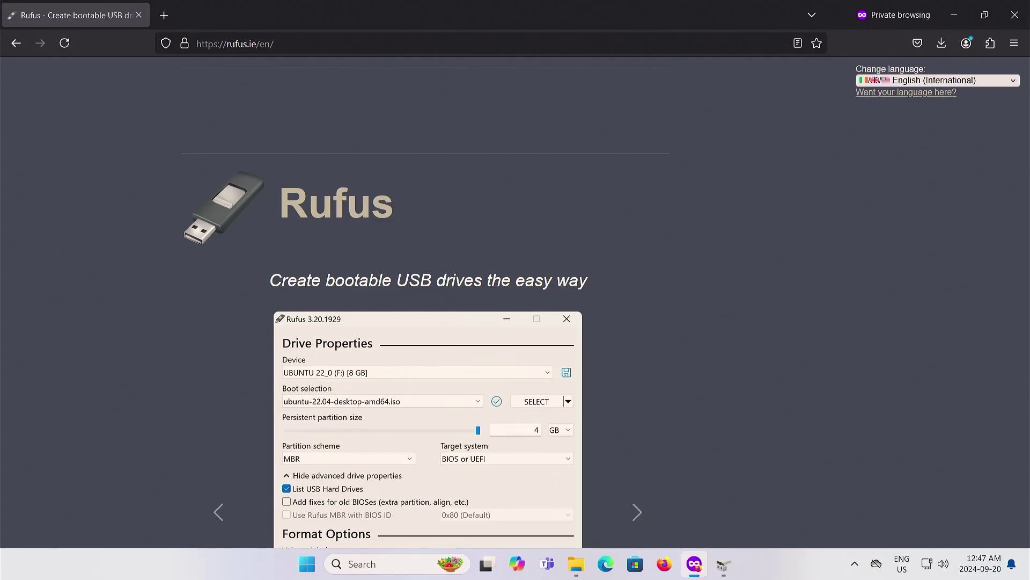
# Download the portable Windows x64 release rufus-4.5p.exe from the latest releases on the Rufus website
pyautogui.scroll(-9, 338, 66)
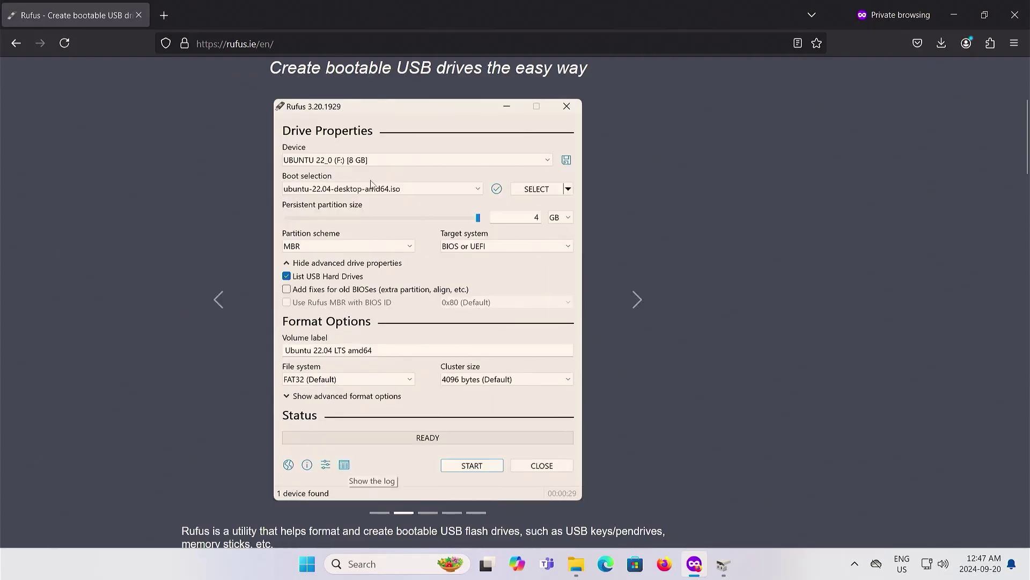
pyautogui.scroll(-4, 371, 185)
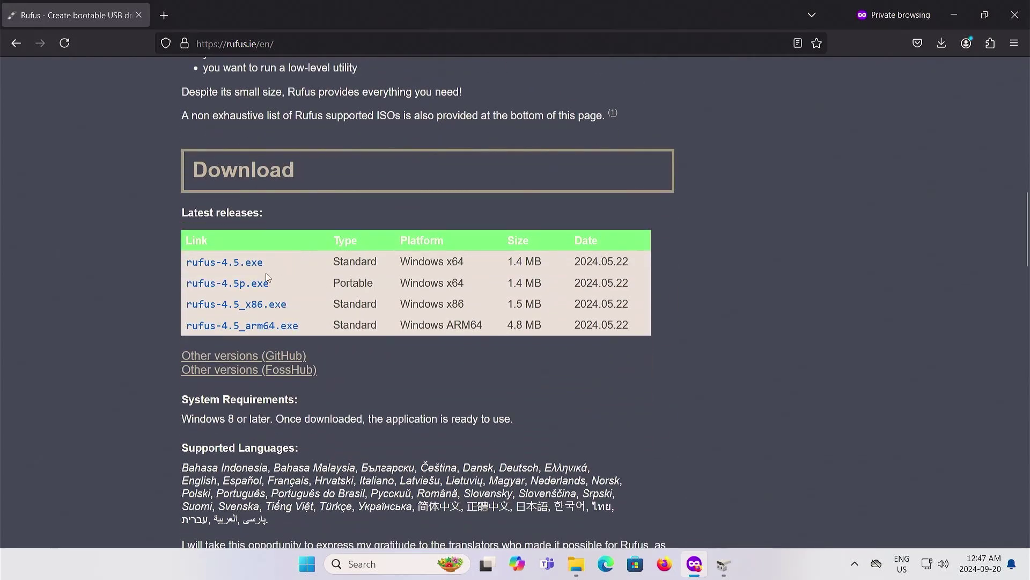
pyautogui.click(265, 283)
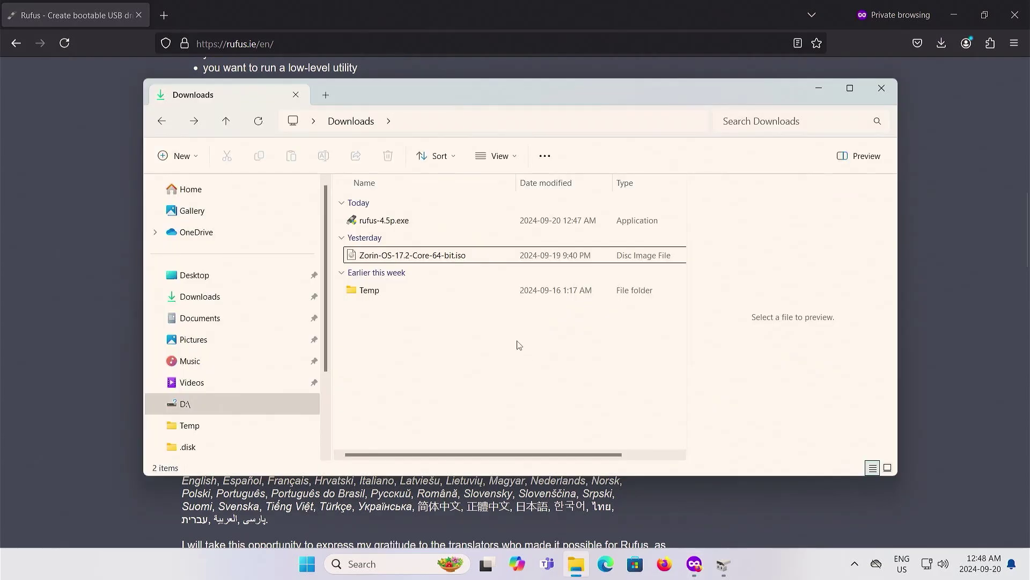
# Launch rufus-4.5p.exe from the Downloads folder and load Zorin-OS-17.2-Core-64-bit.iso as the boot image
pyautogui.doubleClick(395, 220)
pyautogui.click(560, 304)
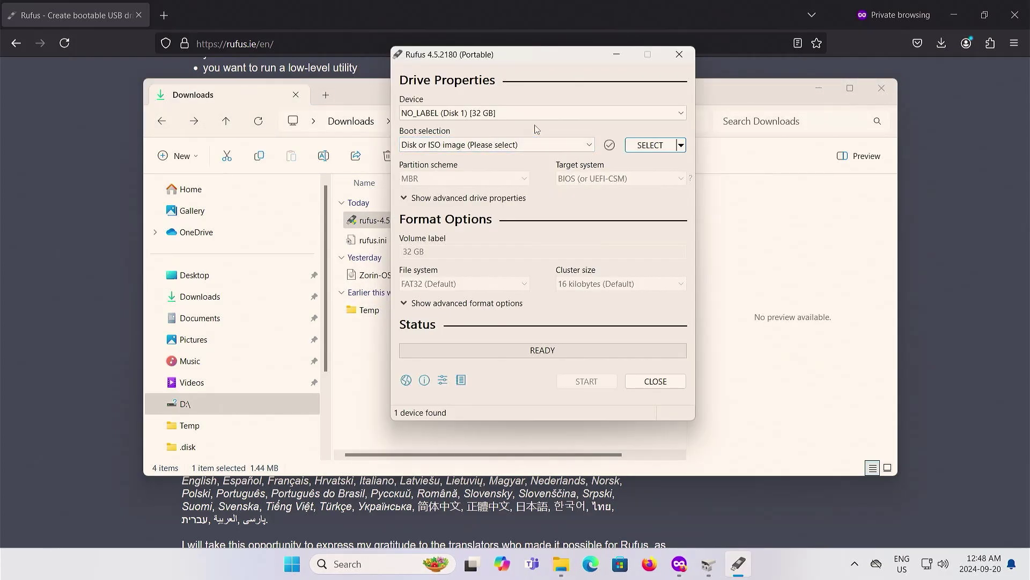
pyautogui.click(646, 145)
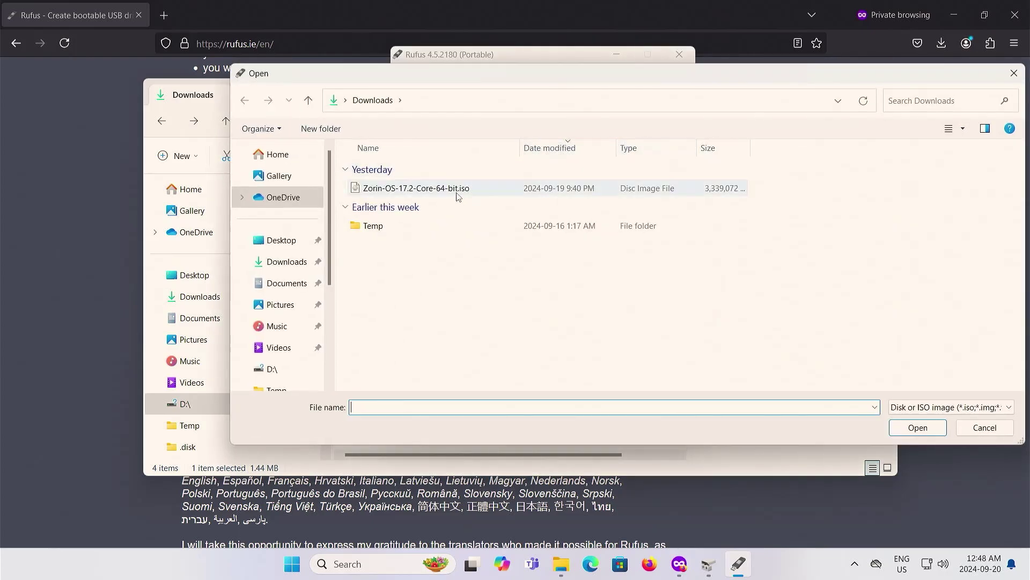
pyautogui.doubleClick(461, 193)
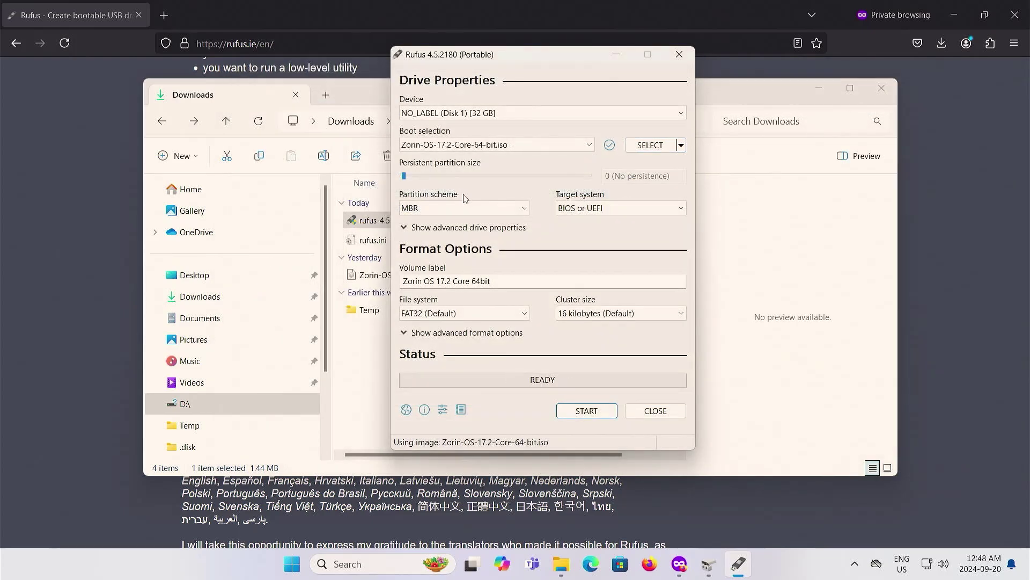
# Write the Zorin image to the 32 GB USB drive with the GPT partition scheme, accepting the data erasure, and close Rufus
pyautogui.click(501, 208)
pyautogui.click(481, 232)
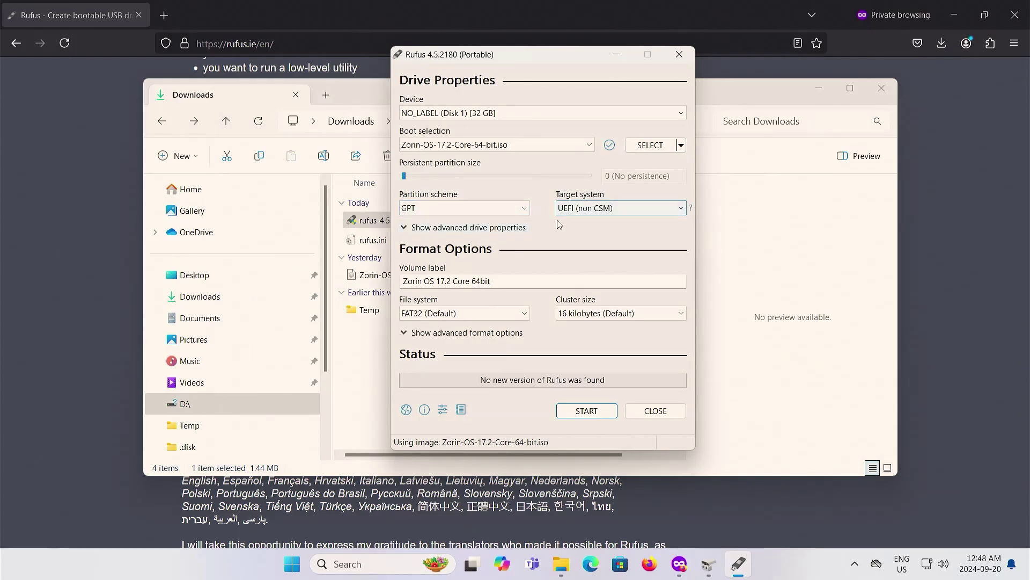
pyautogui.click(578, 412)
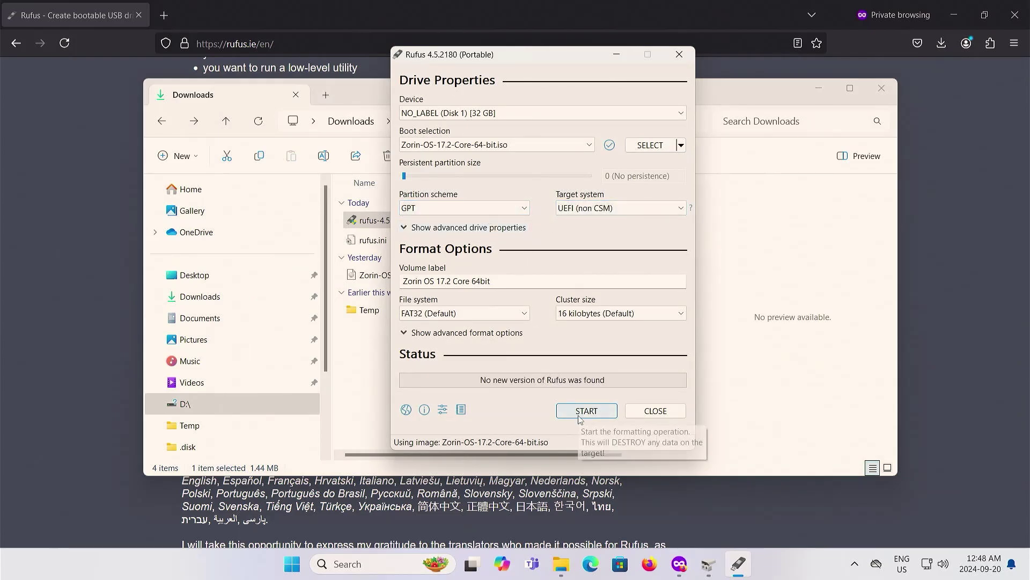
pyautogui.click(617, 352)
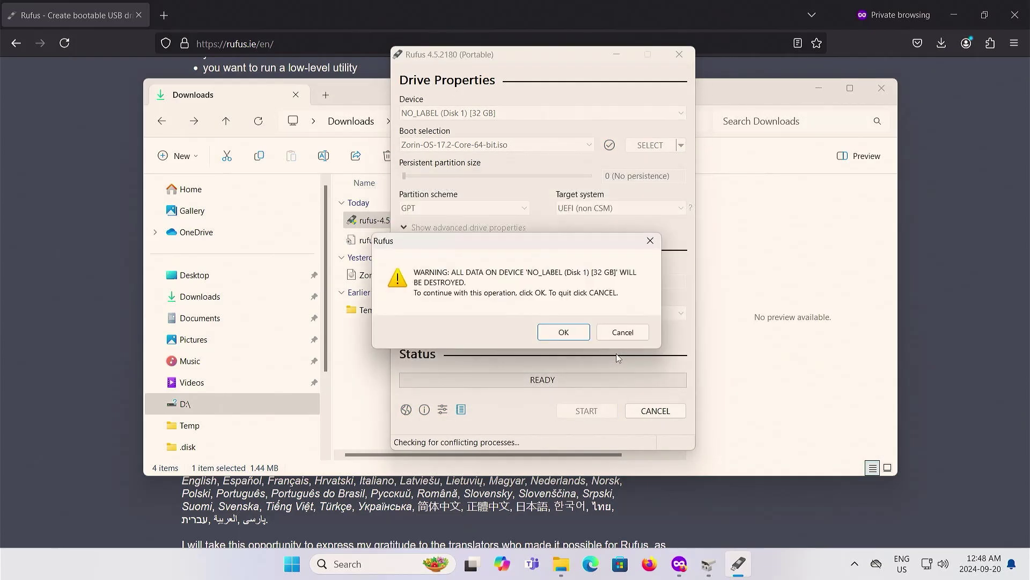
pyautogui.click(564, 333)
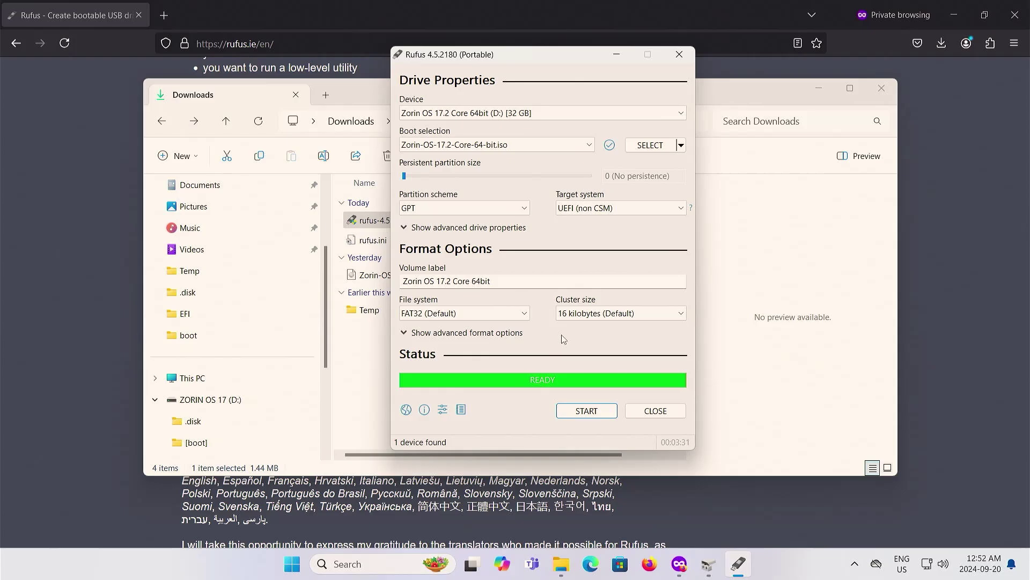
pyautogui.click(652, 411)
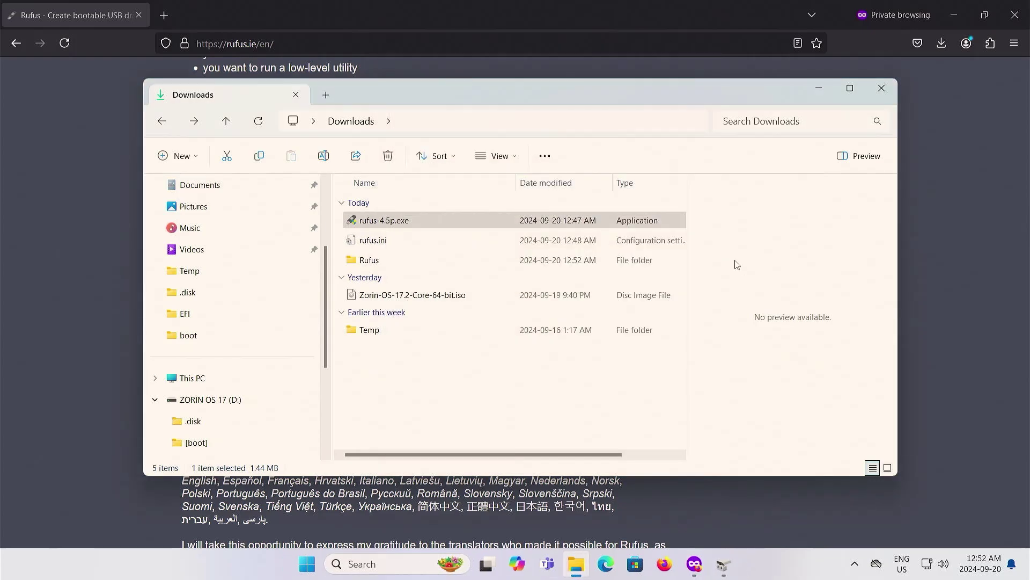
# Shrink the Windows (C:) volume by 50000 MB in Disk Management and close the utility
pyautogui.press('super')
pyautogui.write('disk manageme')
pyautogui.press('Return')
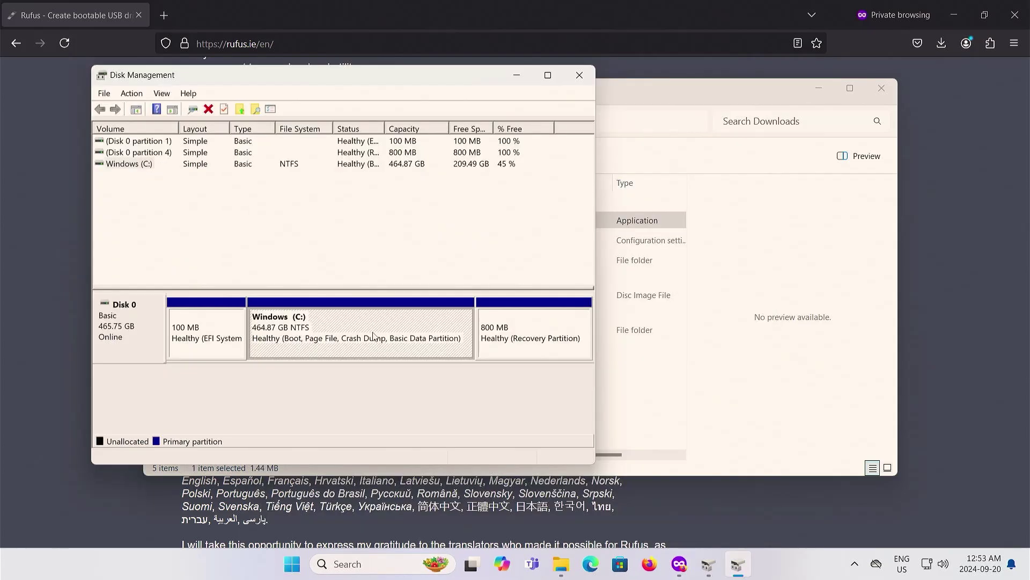
pyautogui.rightClick(373, 336)
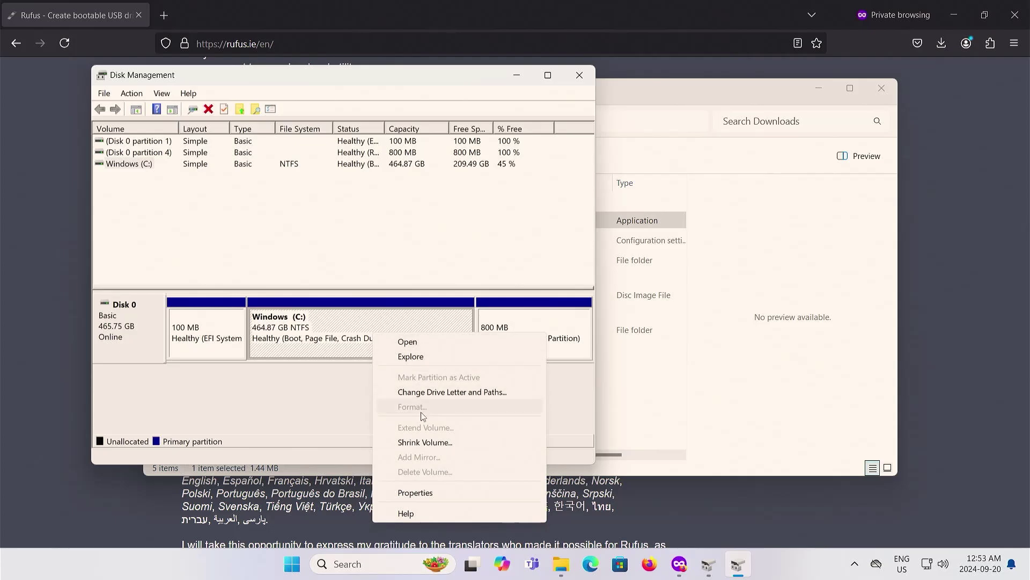
pyautogui.click(425, 440)
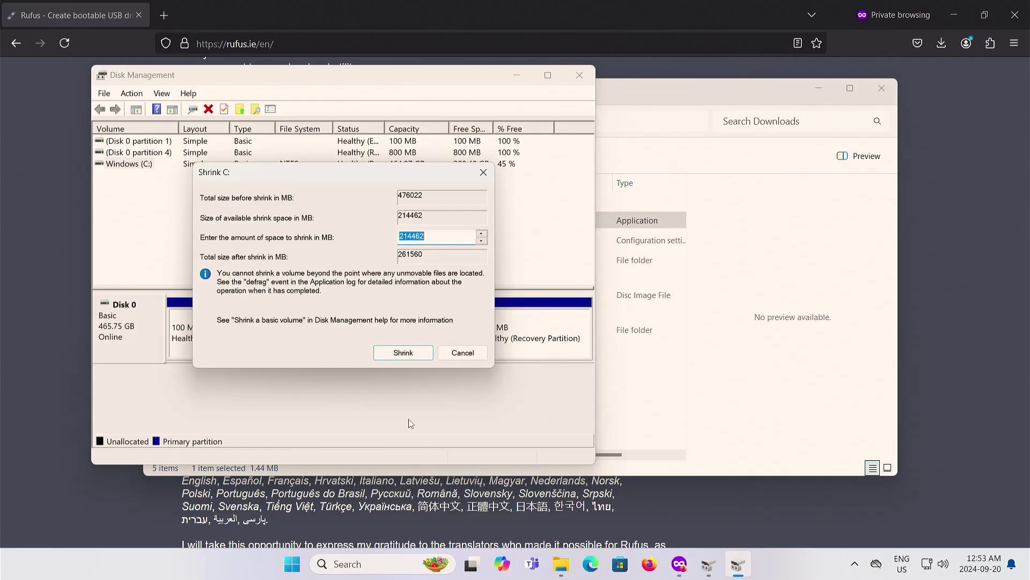
pyautogui.write('50000')
pyautogui.click(404, 357)
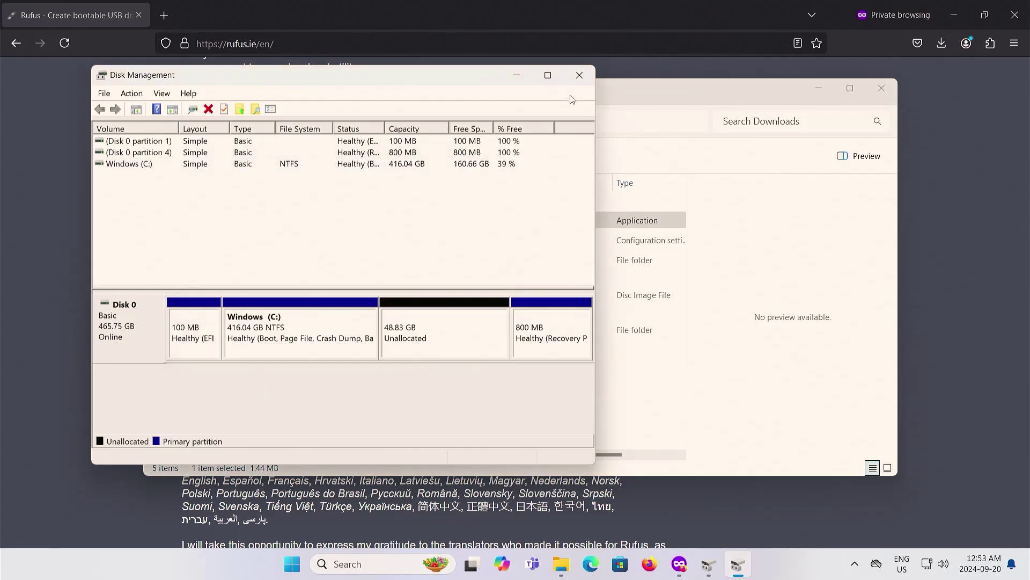
pyautogui.click(580, 76)
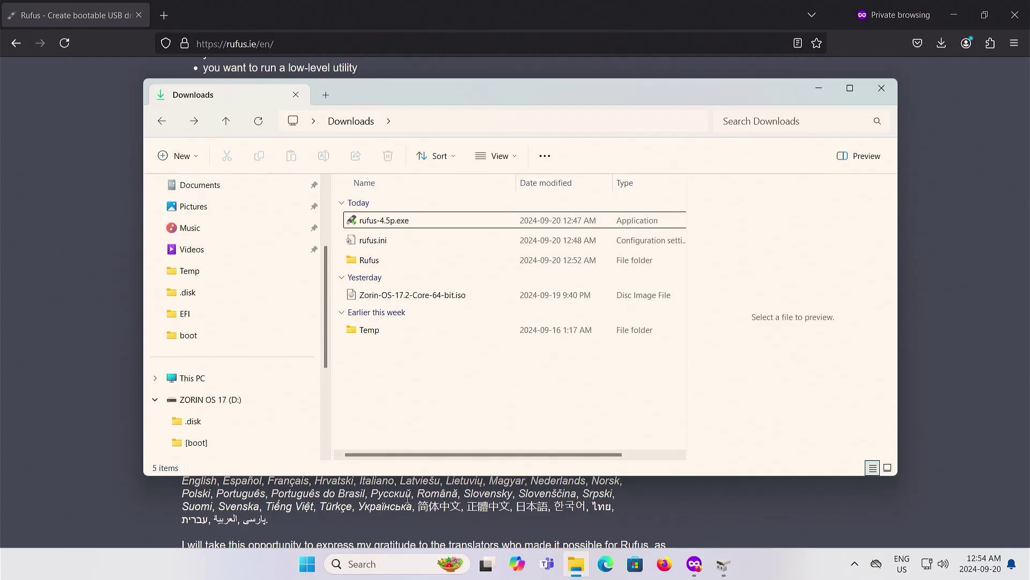
# Restart the computer from Windows
pyautogui.rightClick(308, 563)
pyautogui.moveTo(338, 507)
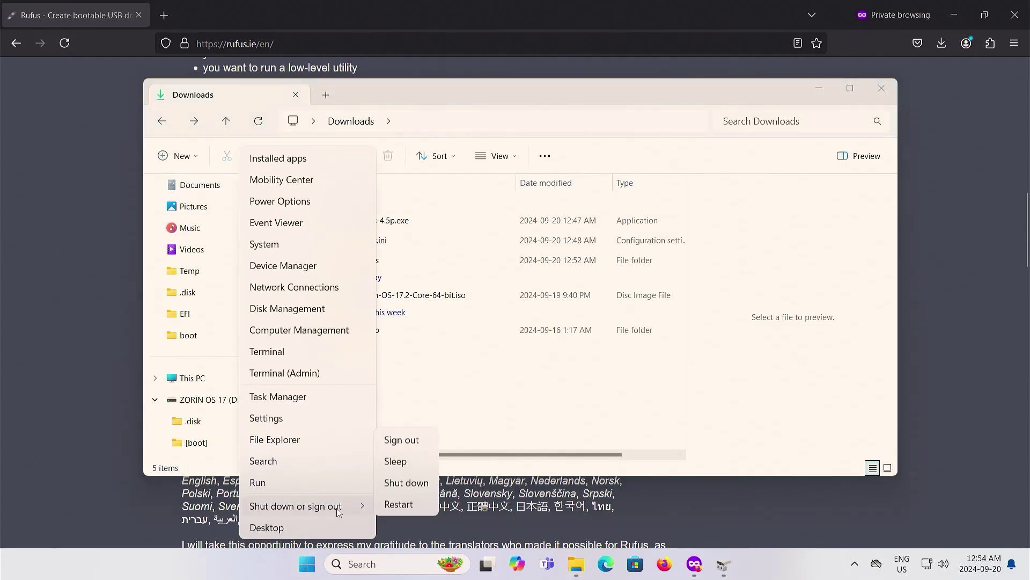
pyautogui.click(398, 503)
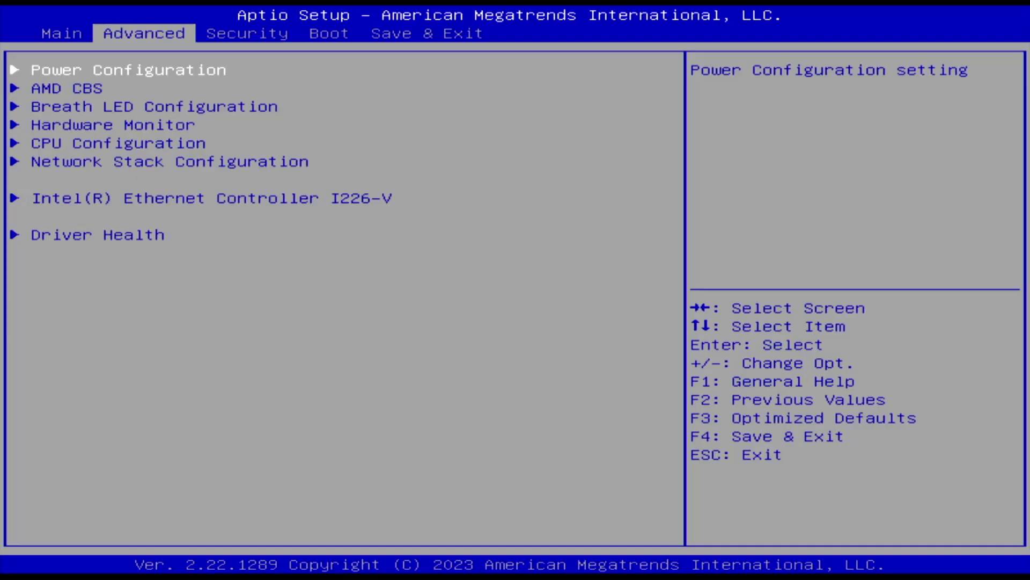
# Check the Secure Boot setting in the firmware setup and return to the security page
pyautogui.press('Right')
pyautogui.press('Down')
pyautogui.press('Down')
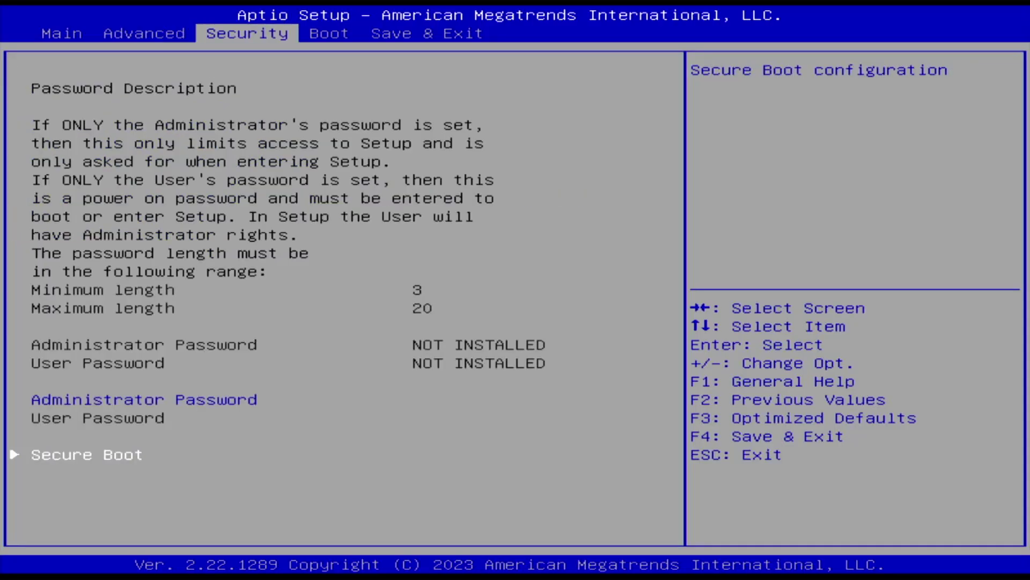
pyautogui.press('Return')
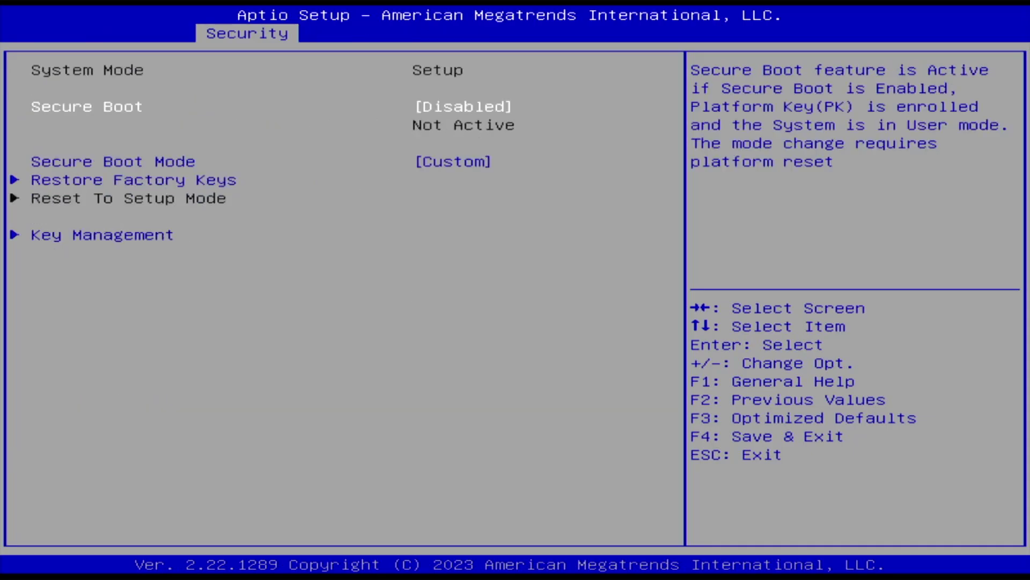
pyautogui.press('Return')
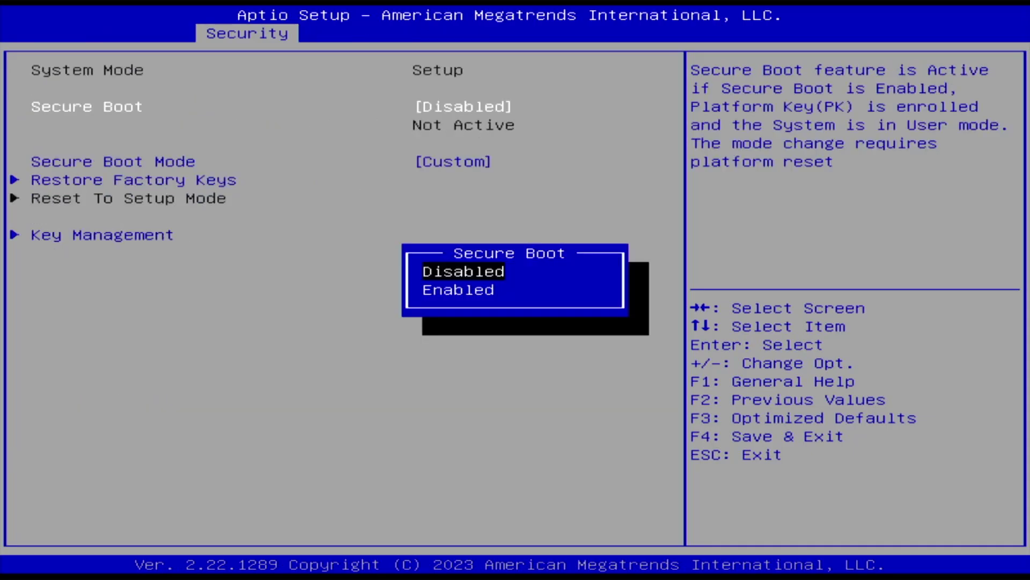
pyautogui.press('Escape')
pyautogui.press('Escape')
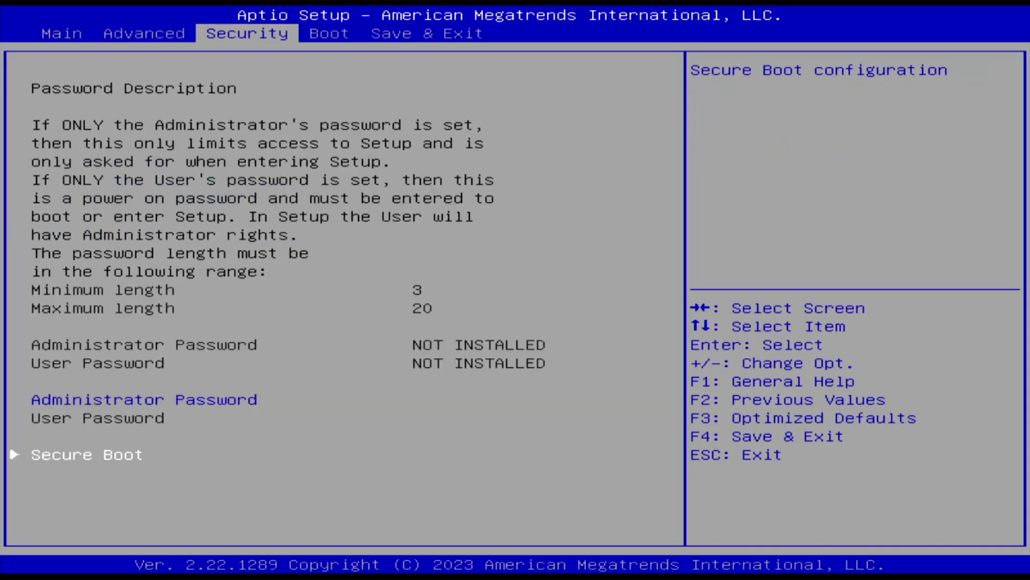
# Set Boot Option #1 to the UEFI Mass Storage USB device, Partition 1, and save the changes with a reset
pyautogui.press('Right')
pyautogui.press('Return')
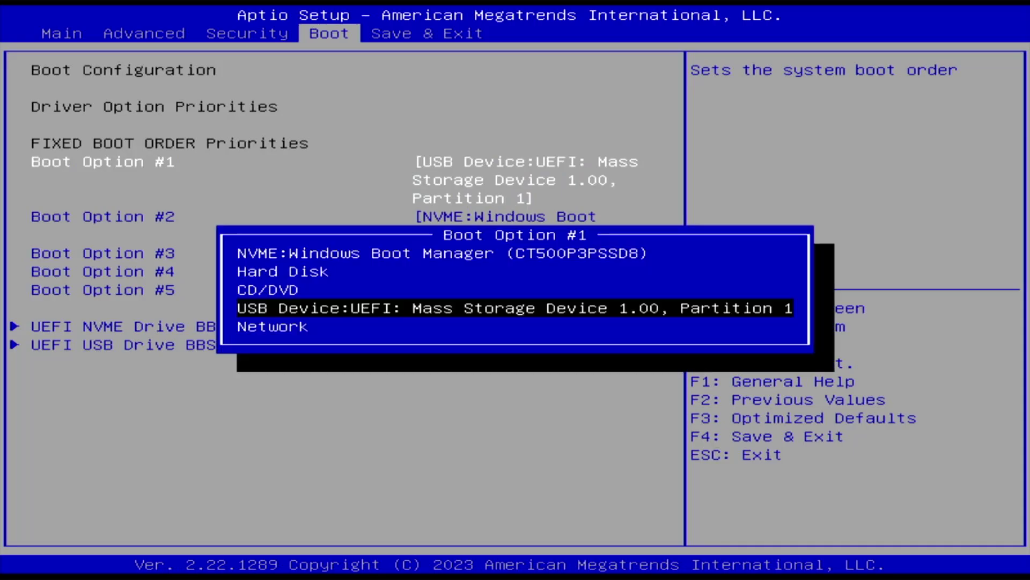
pyautogui.press('Return')
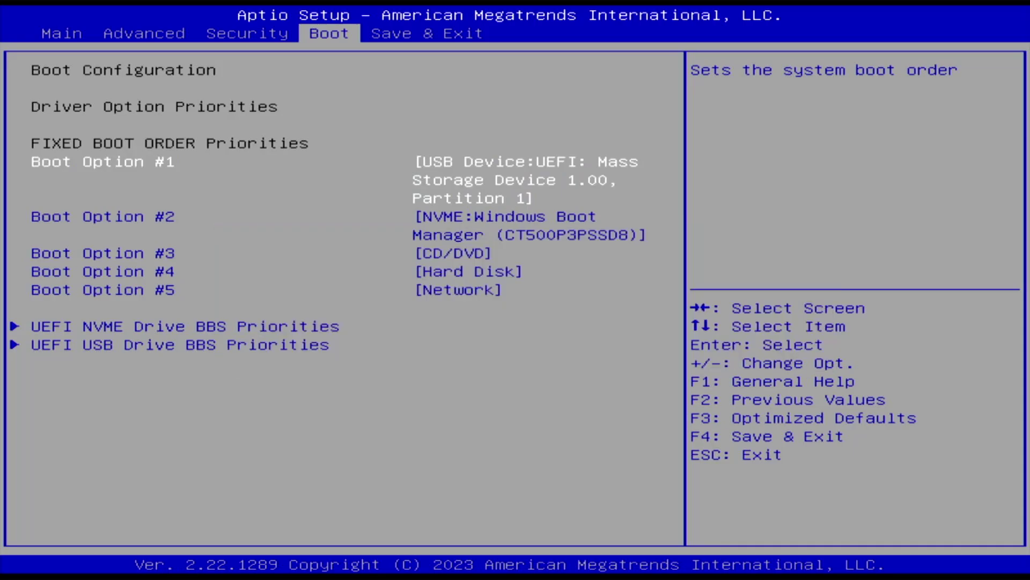
pyautogui.press('Right')
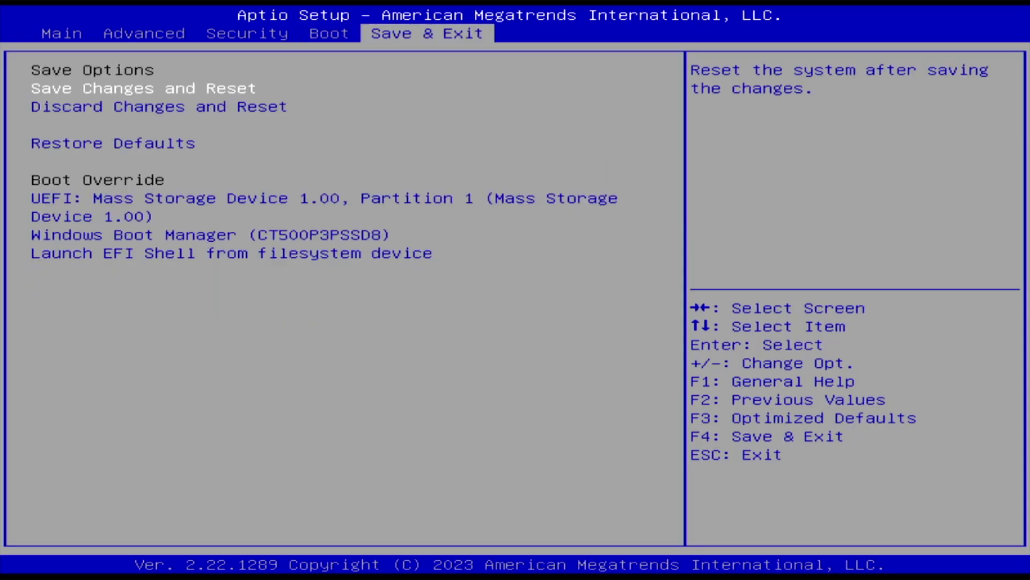
pyautogui.press('Return')
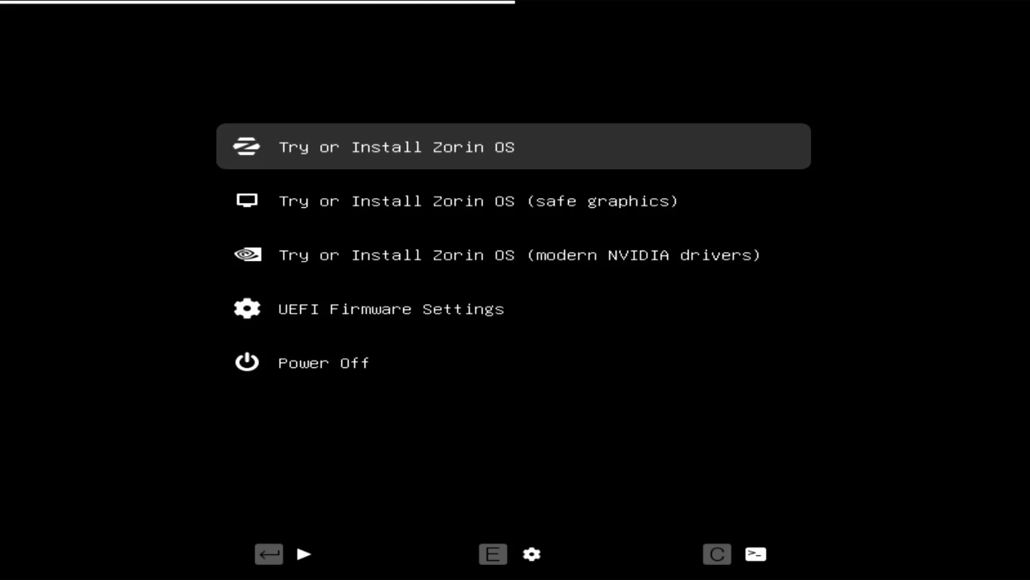
# Review the graphics variants in the boot menu and start the standard "Try or Install Zorin OS" entry
pyautogui.press('Down')
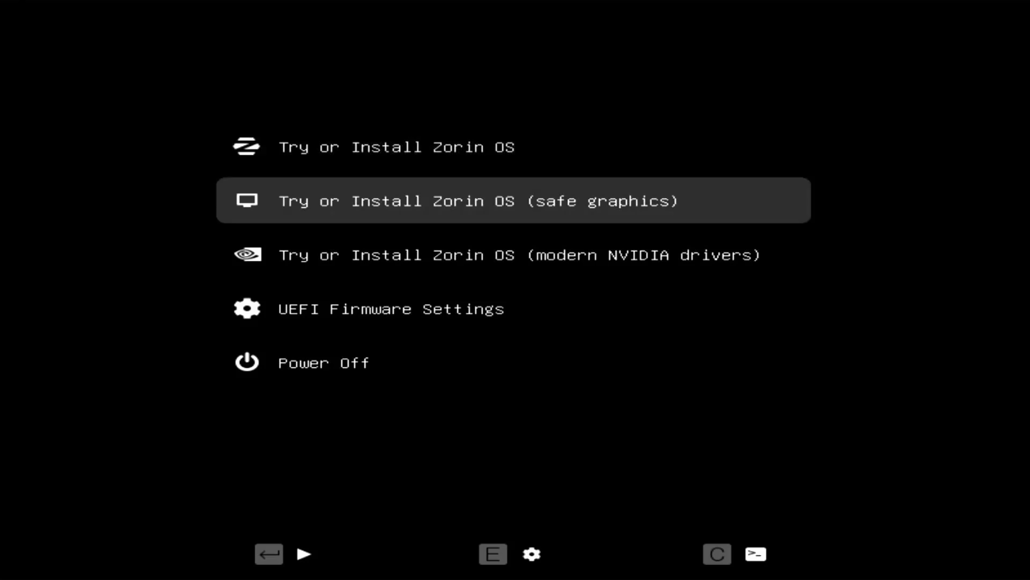
pyautogui.press('Down')
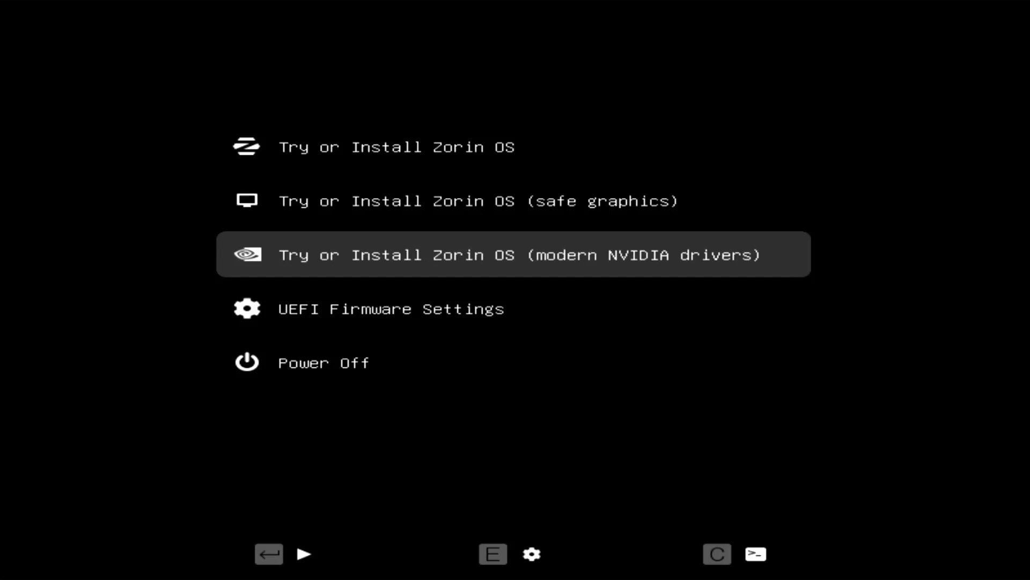
pyautogui.press('Up')
pyautogui.press('Up')
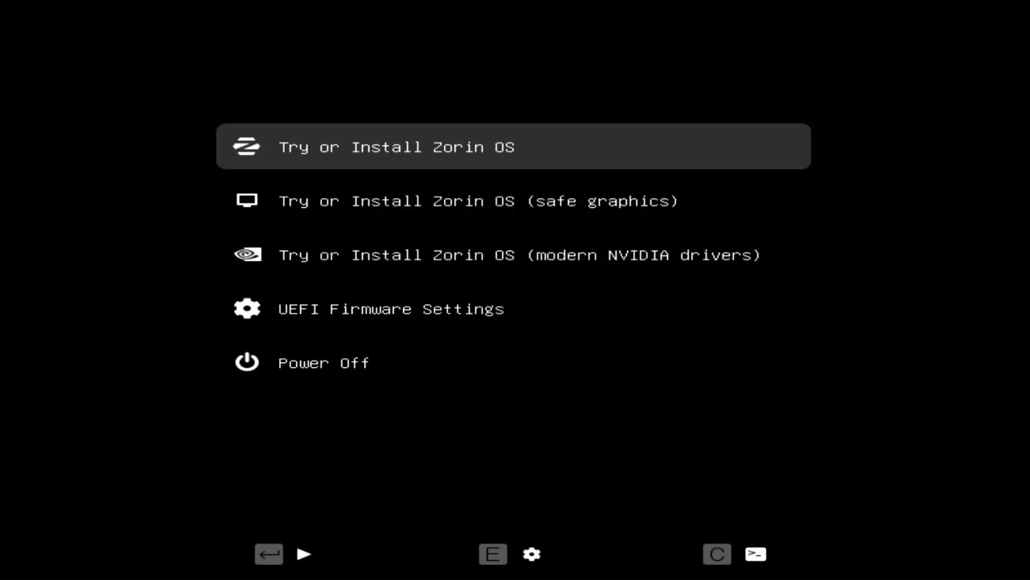
pyautogui.press('Return')
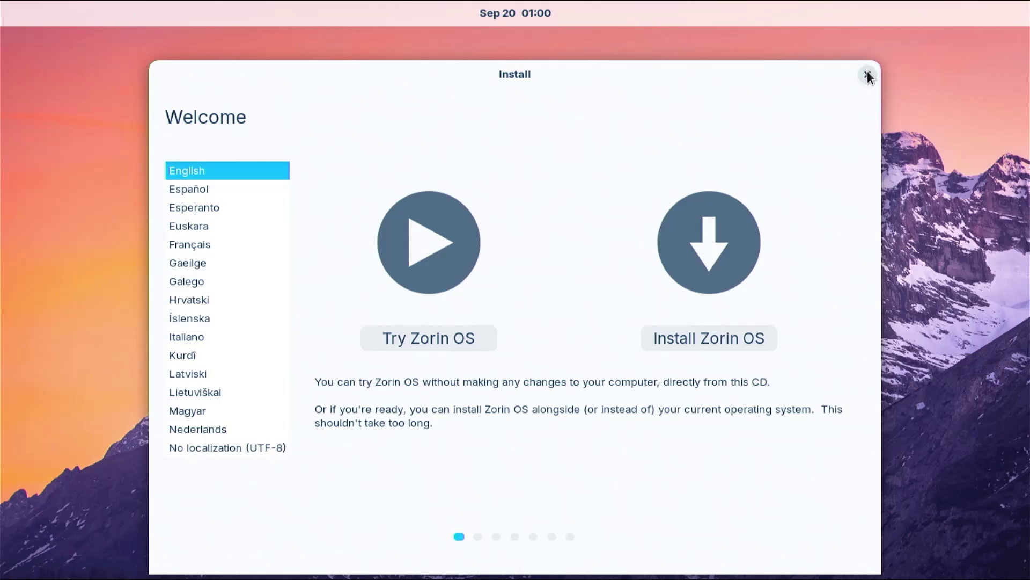
# Quit the installer to reach the live desktop and open a Terminal
pyautogui.click(867, 75)
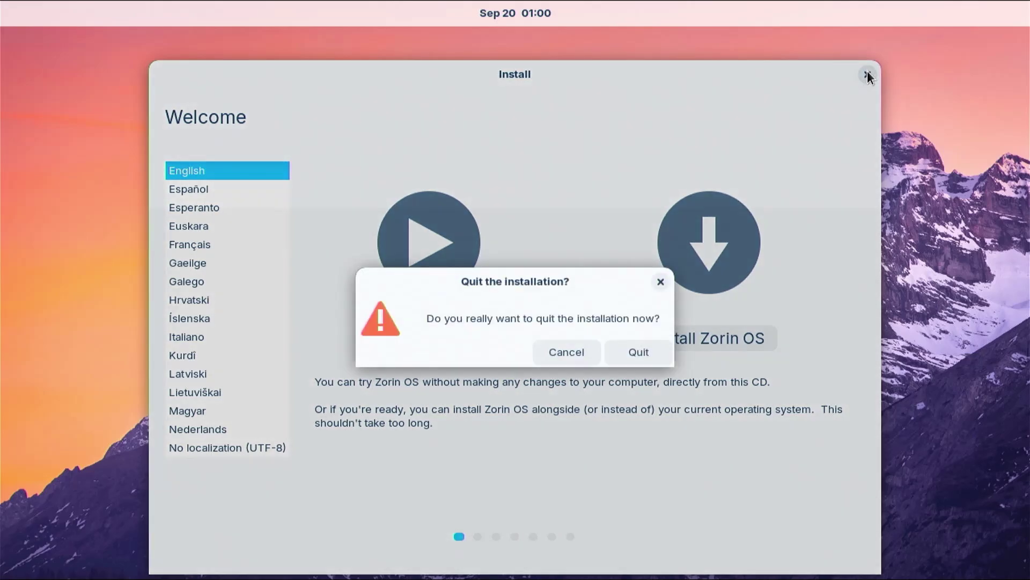
pyautogui.click(635, 352)
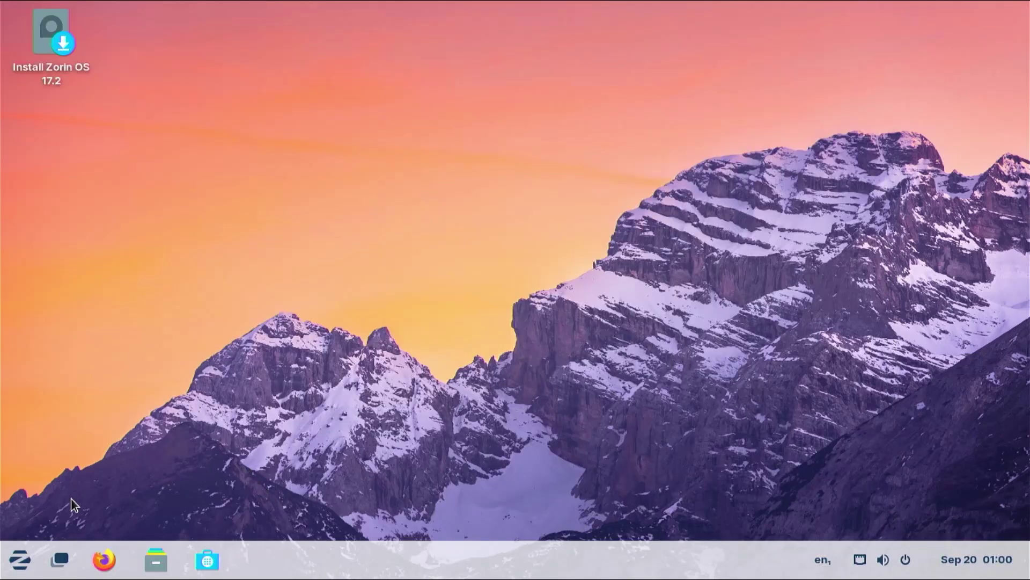
pyautogui.click(20, 559)
pyautogui.write('terminal')
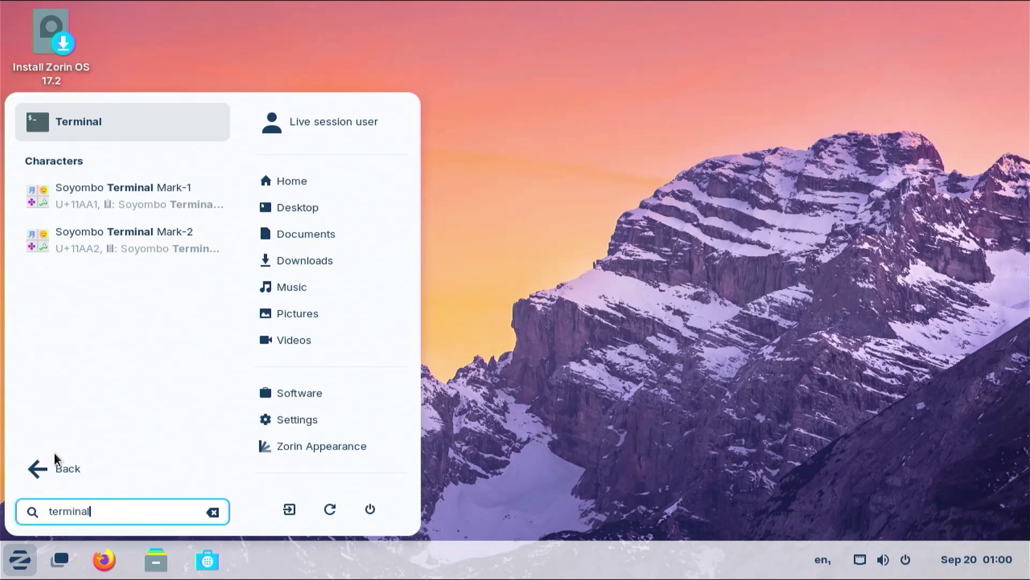
pyautogui.press('Return')
# List the computer's disks and partitions with the command "sudo fdisk -l"
pyautogui.write('sudo fd')
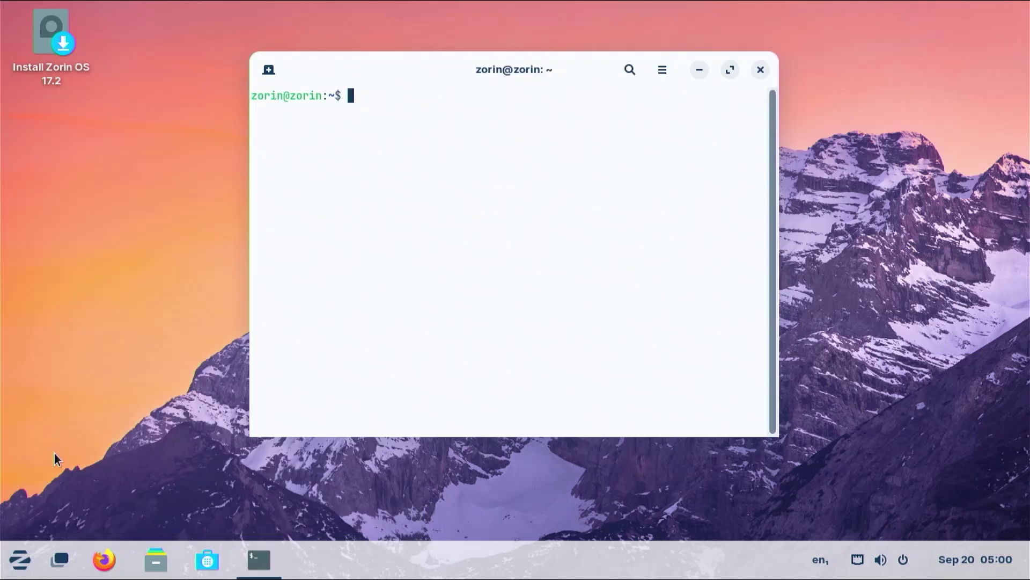
pyautogui.write('isk -l')
pyautogui.press('Return')
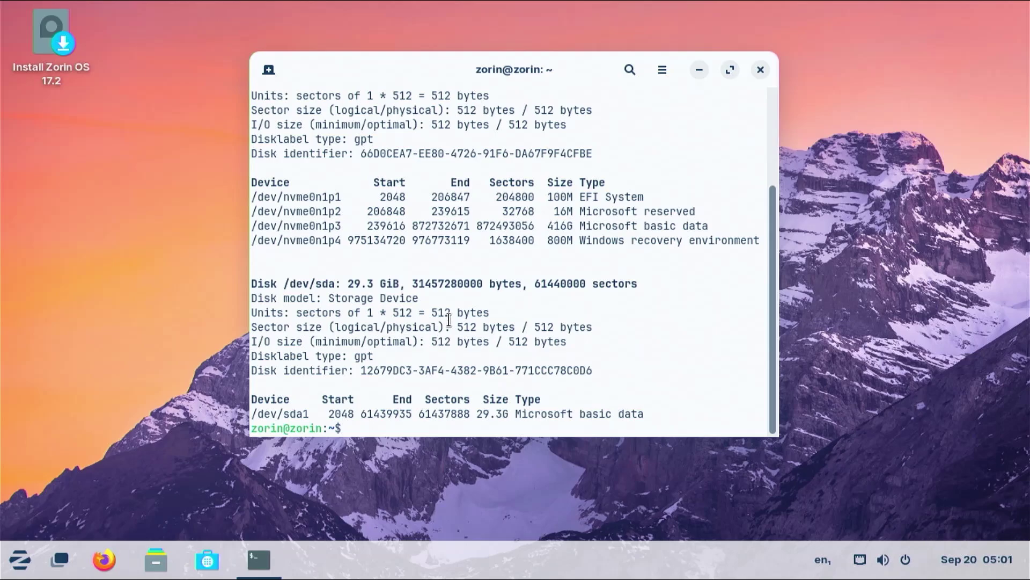
# Copy the path /dev/nvme0n1 from the disk list and try to run parted on it without superuser rights
pyautogui.scroll(3, 439, 318)
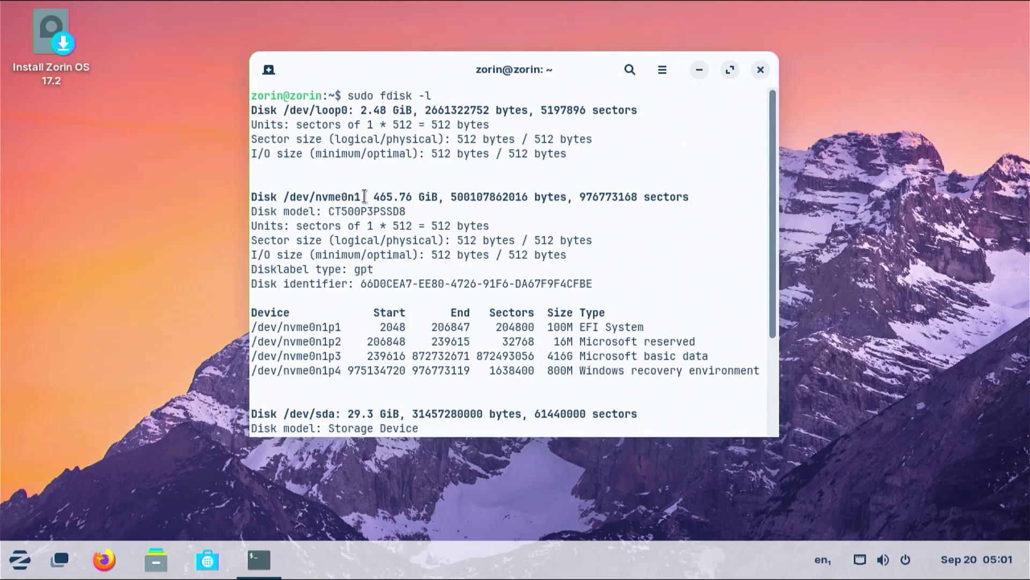
pyautogui.moveTo(361, 196); pyautogui.dragTo(279, 198)
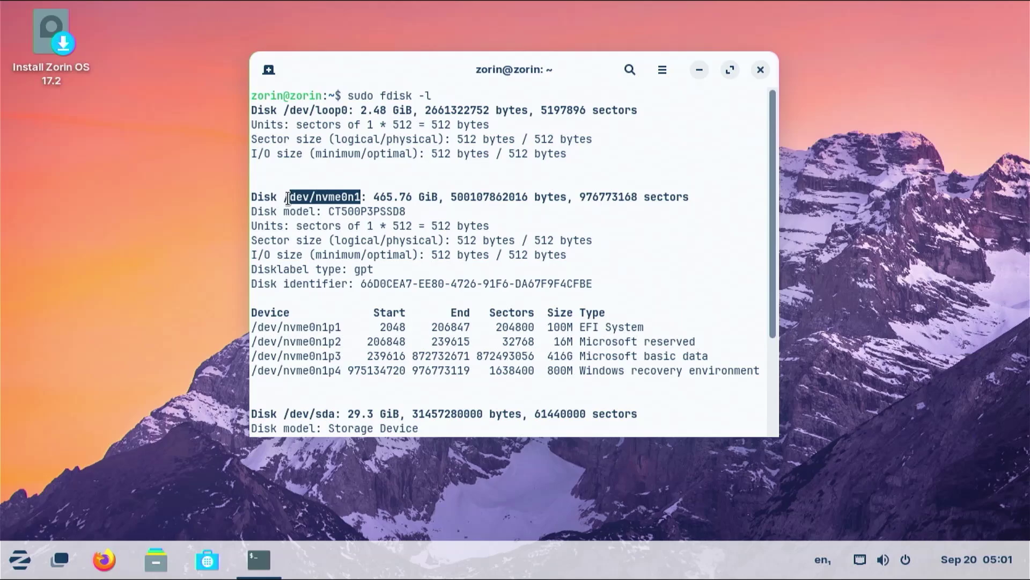
pyautogui.rightClick(290, 196)
pyautogui.click(360, 211)
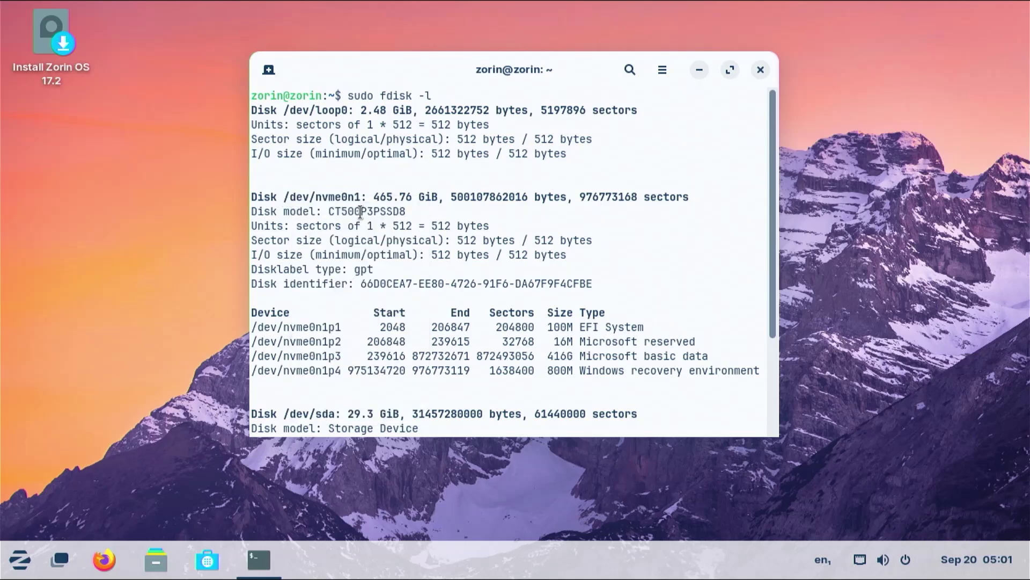
pyautogui.write('parted')
pyautogui.hotkey('ctrl', 'shift', 'v')
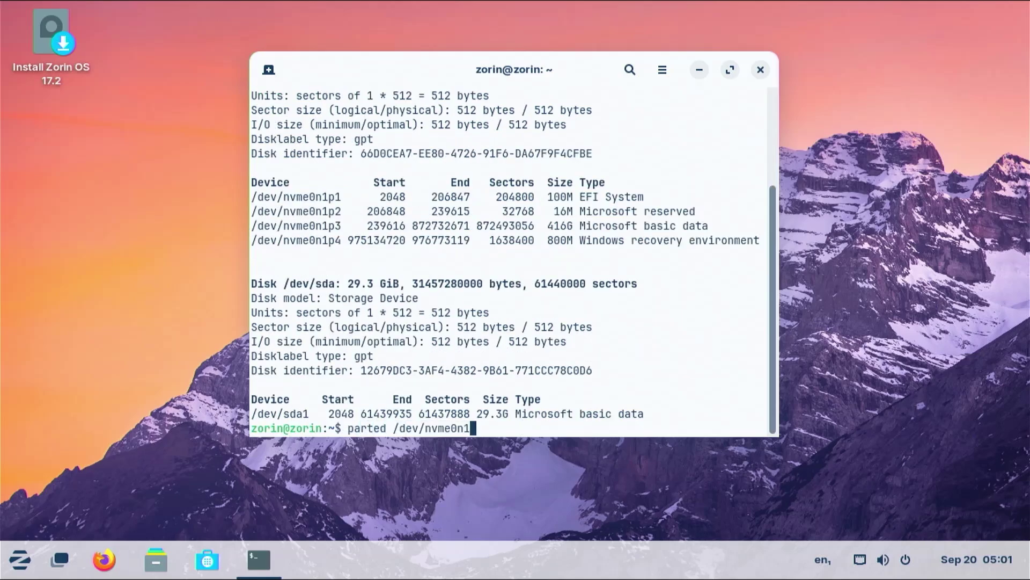
pyautogui.press('Return')
pyautogui.hotkey('ctrl', 'c')
# Rerun the recalled command as "sudo parted /dev/nvme0n1" and print the disk's partition table
pyautogui.press('Up')
pyautogui.press('Left')
pyautogui.hotkey('ctrl', 'Left')
pyautogui.hotkey('ctrl', 'Left')
pyautogui.hotkey('ctrl', 'Left')
pyautogui.write('sudo')
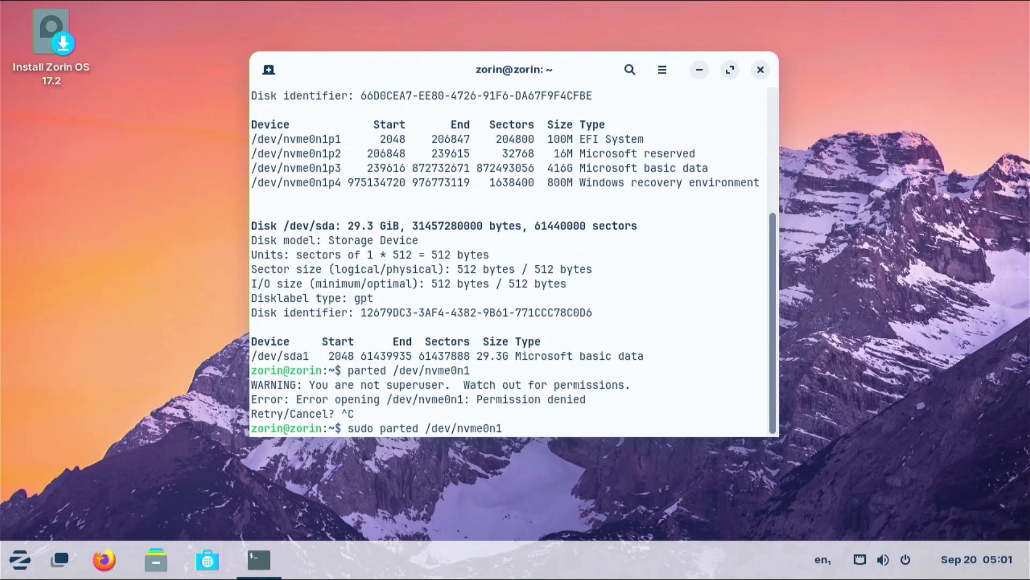
pyautogui.press('Return')
pyautogui.write('parted) p')
pyautogui.press('Return')
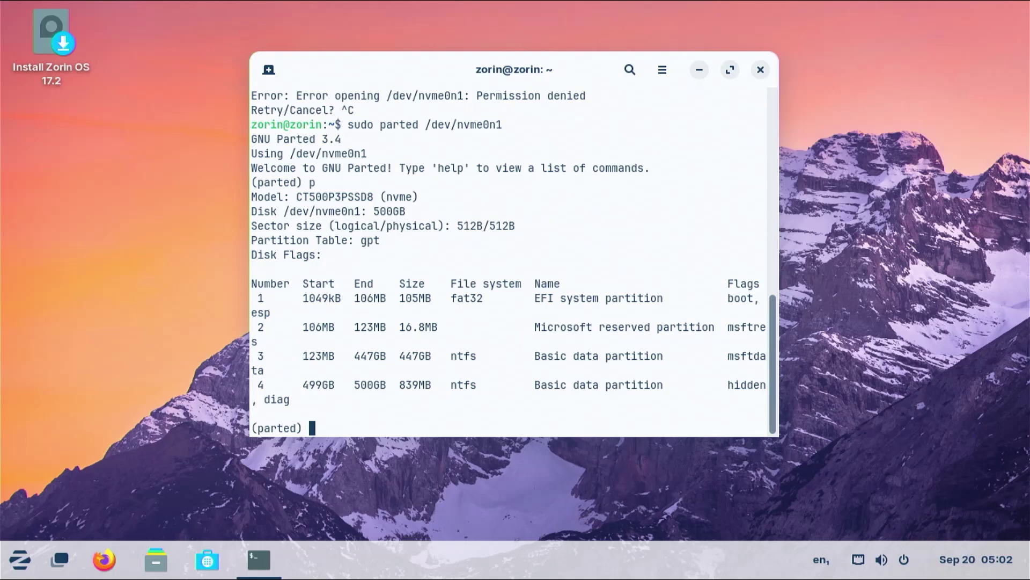
# Turn off the boot flag with "set 1 boot off" and print the partition table again
pyautogui.write('set 1 boot off')
pyautogui.press('Return')
pyautogui.write('parted) p')
pyautogui.press('Return')
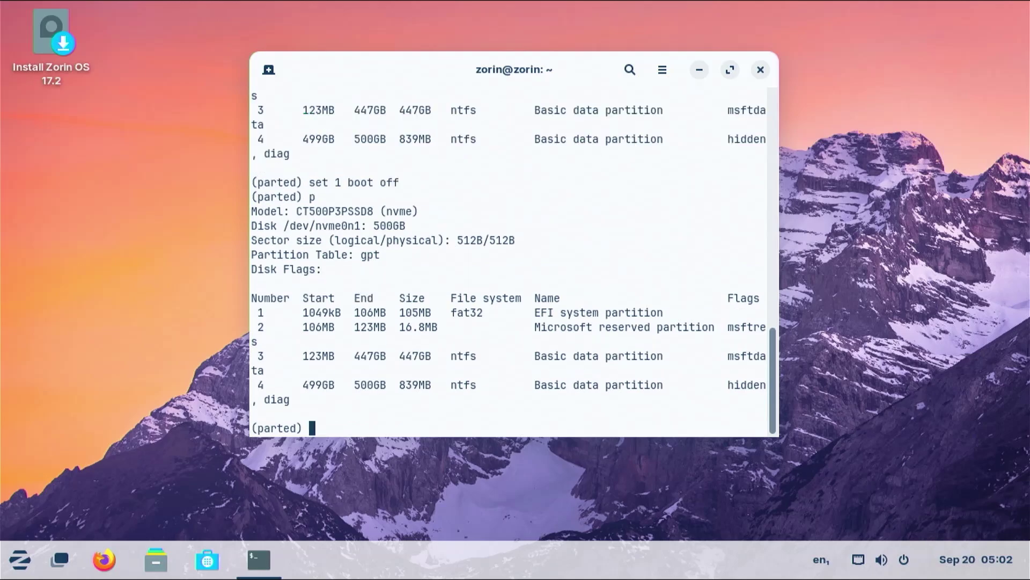
# Quit parted and close the Terminal
pyautogui.write('q')
pyautogui.press('Return')
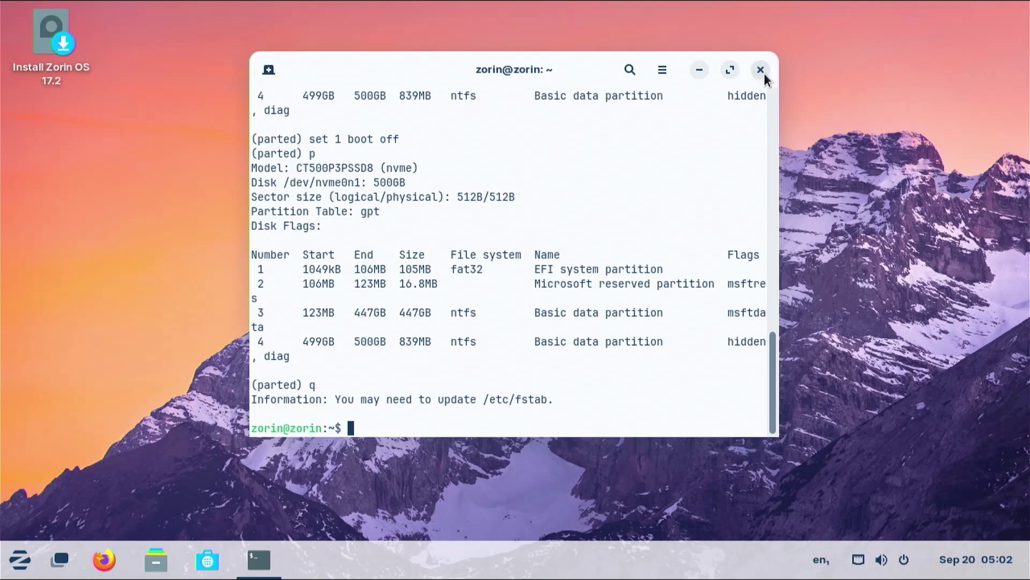
pyautogui.click(761, 70)
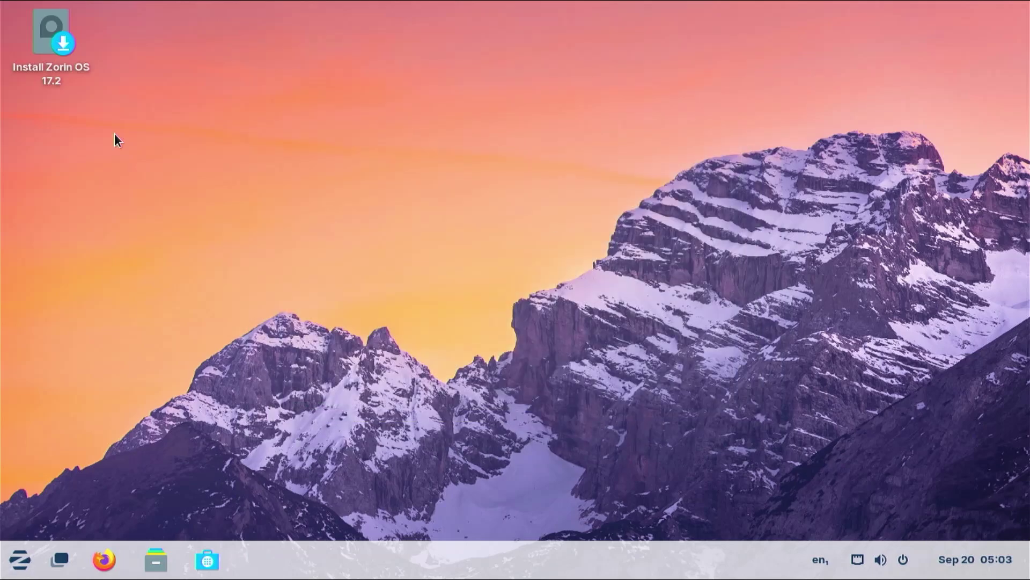
# Launch the Zorin OS 17.2 installer from the desktop and accept English and the preset keyboard layout
pyautogui.click(48, 24)
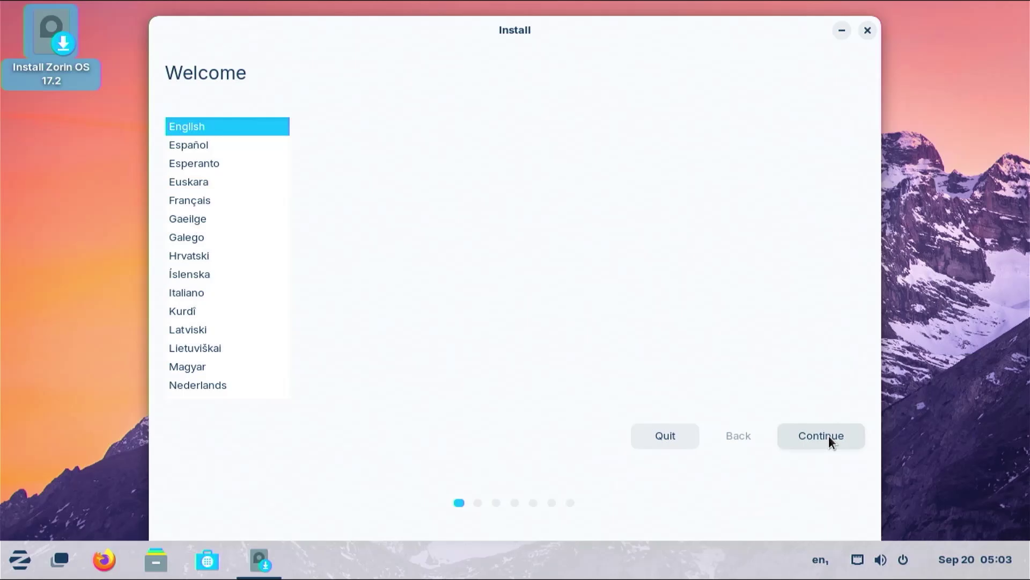
pyautogui.click(827, 436)
pyautogui.click(807, 435)
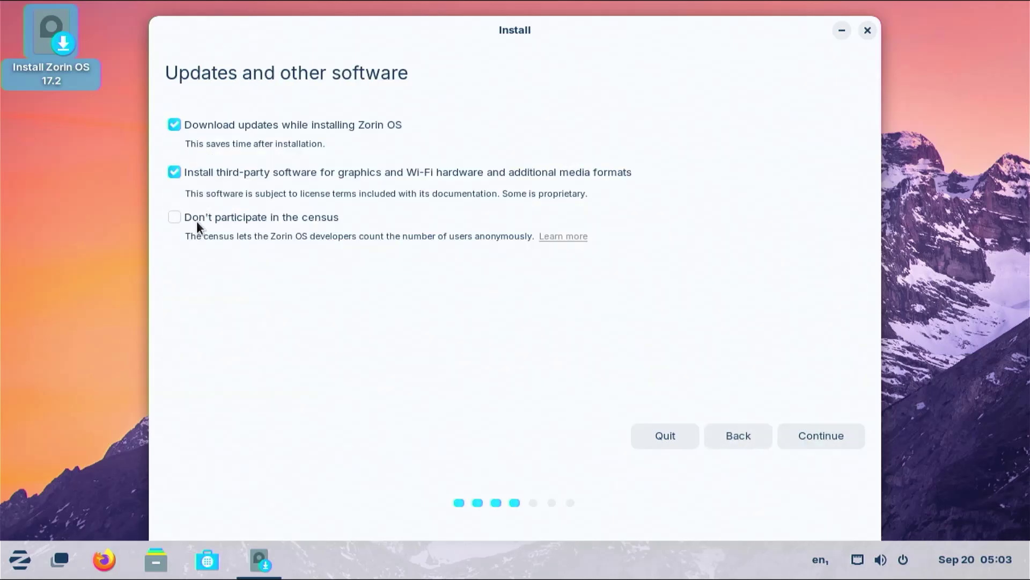
# Keep the preset update and third-party software options and choose "Something else" as the installation type
pyautogui.click(835, 434)
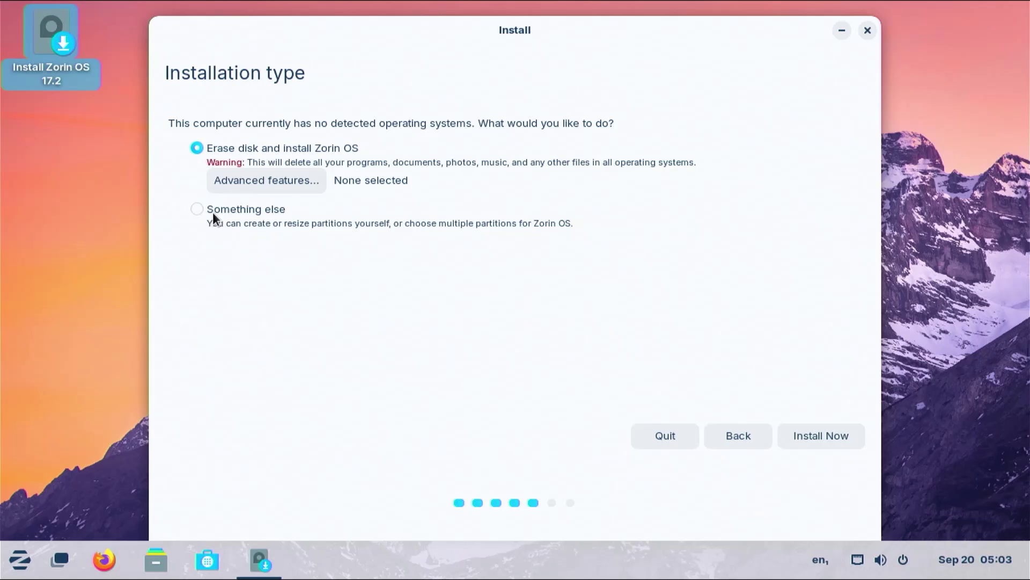
pyautogui.click(197, 209)
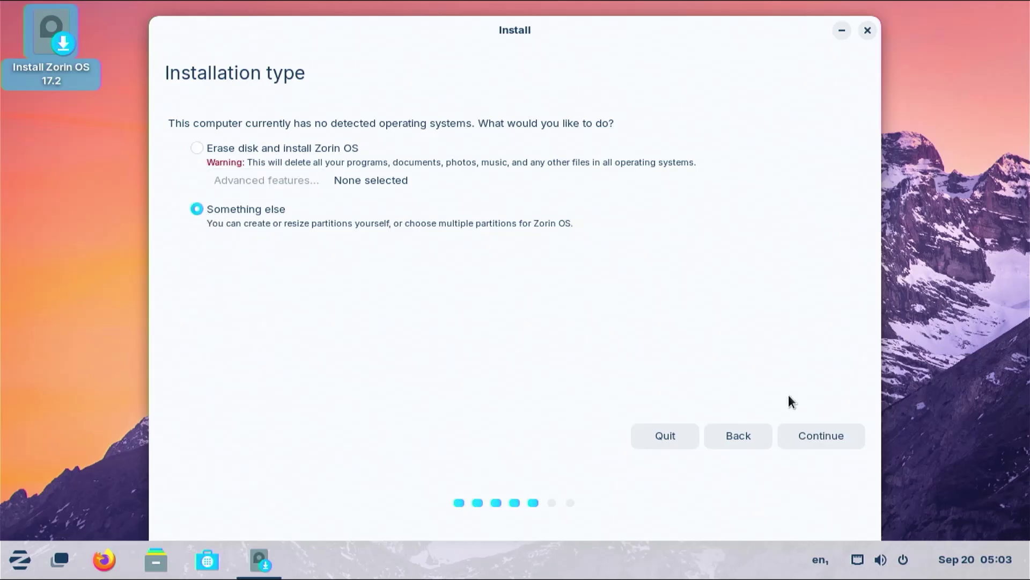
pyautogui.click(810, 438)
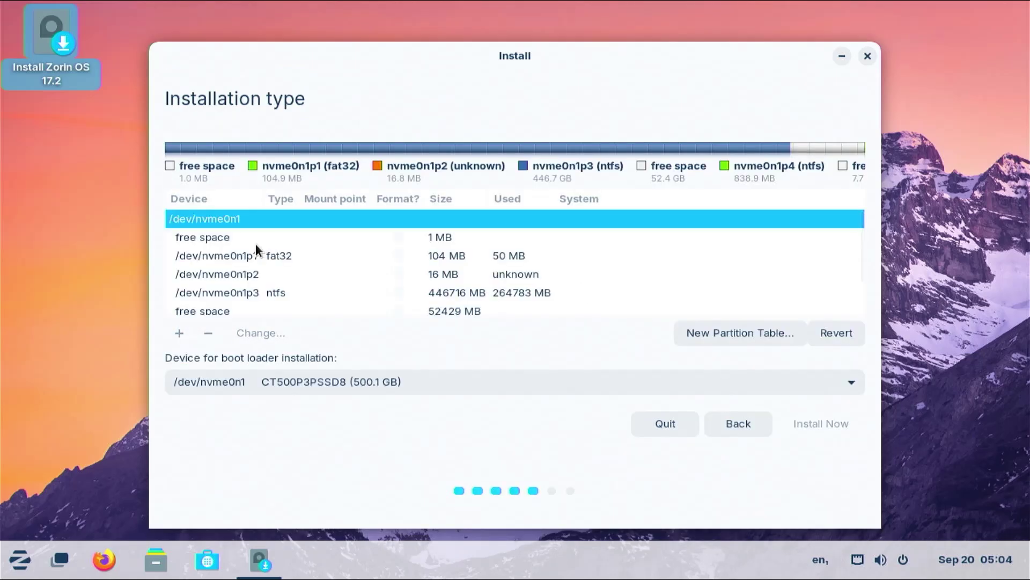
# Create a 512 MB primary EFI System Partition at the beginning of the 52429 MB free space
pyautogui.click(223, 311)
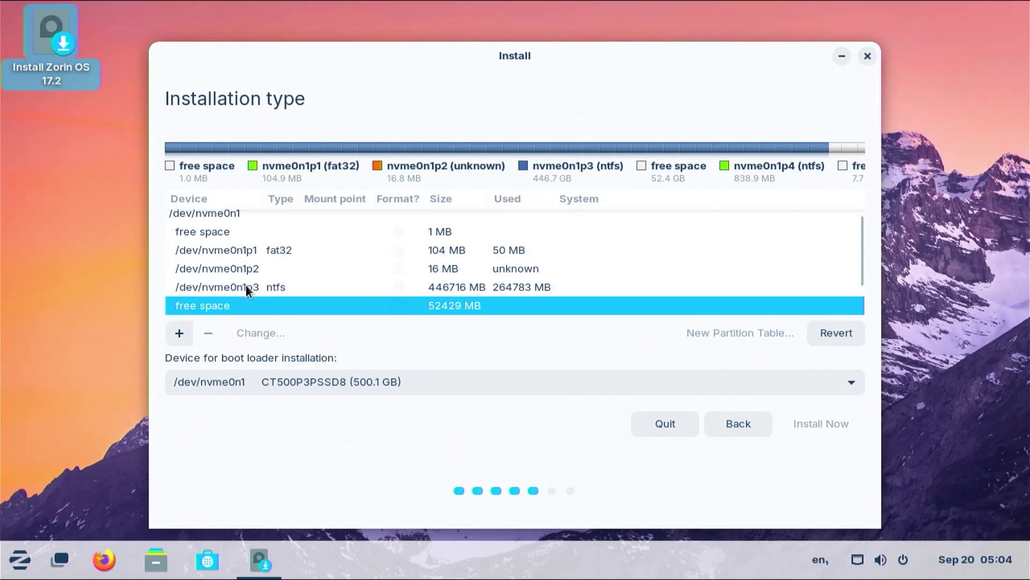
pyautogui.scroll(-1, 244, 268)
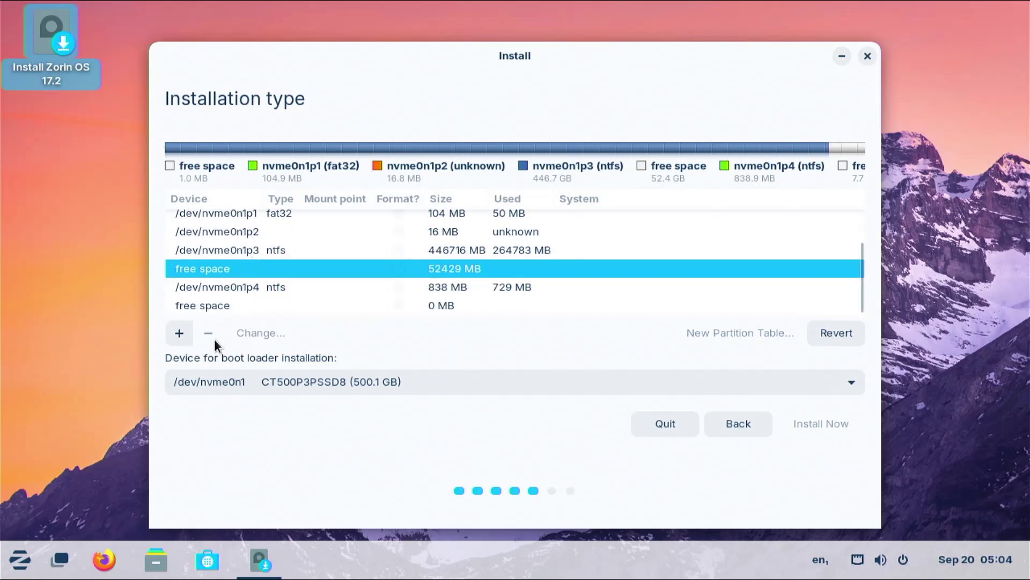
pyautogui.click(178, 333)
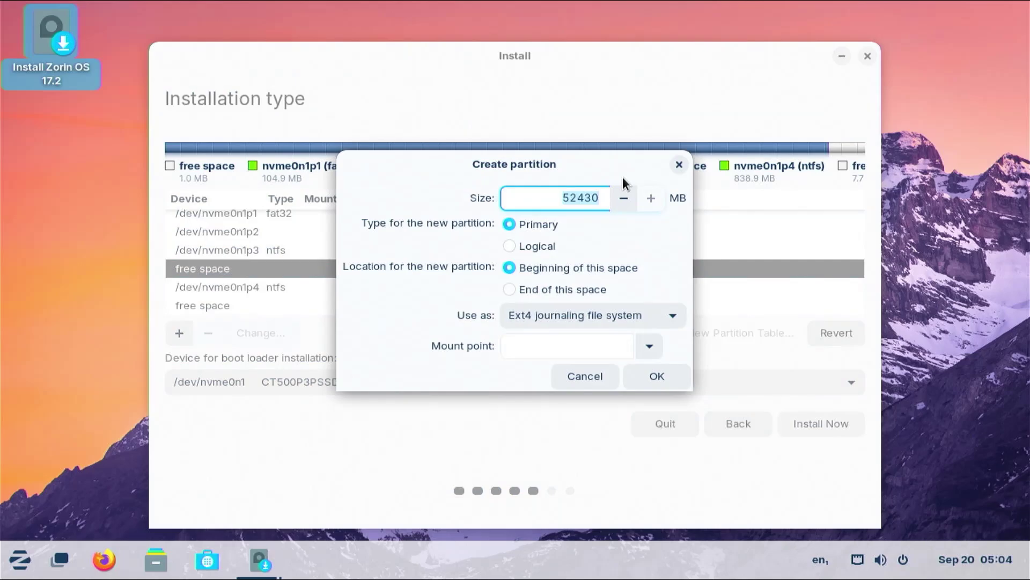
pyautogui.write('512')
pyautogui.click(581, 317)
pyautogui.scroll(-3, 565, 361)
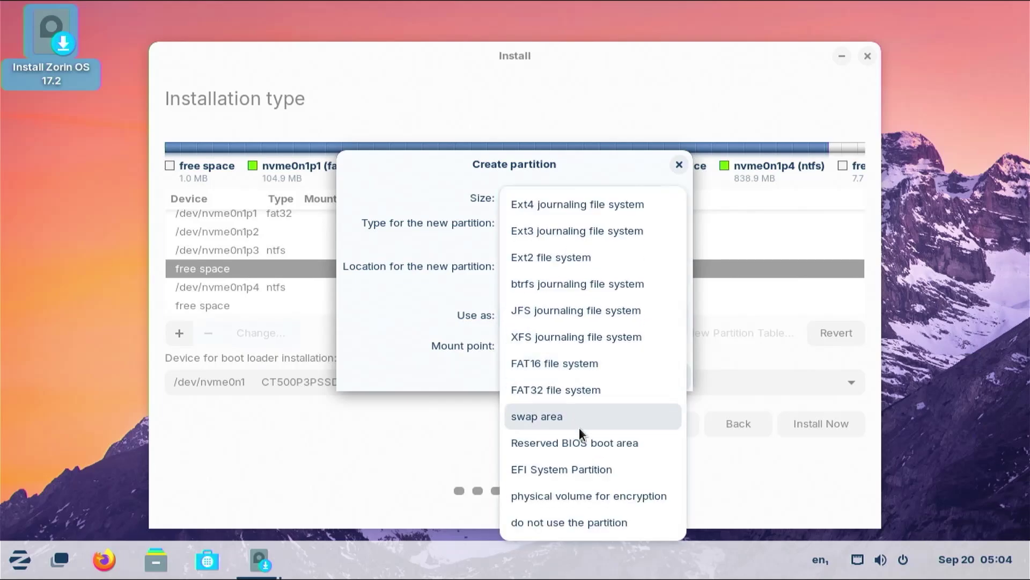
pyautogui.click(584, 468)
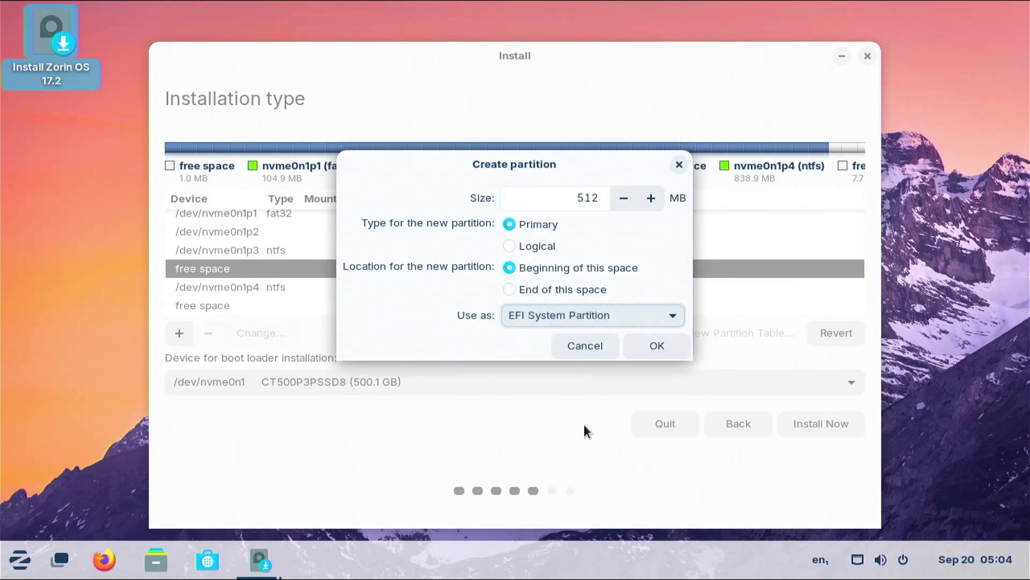
pyautogui.click(671, 350)
# Create a 51918 MB primary Ext4 partition in the remaining free space with the mount point "/"
pyautogui.scroll(-1, 324, 241)
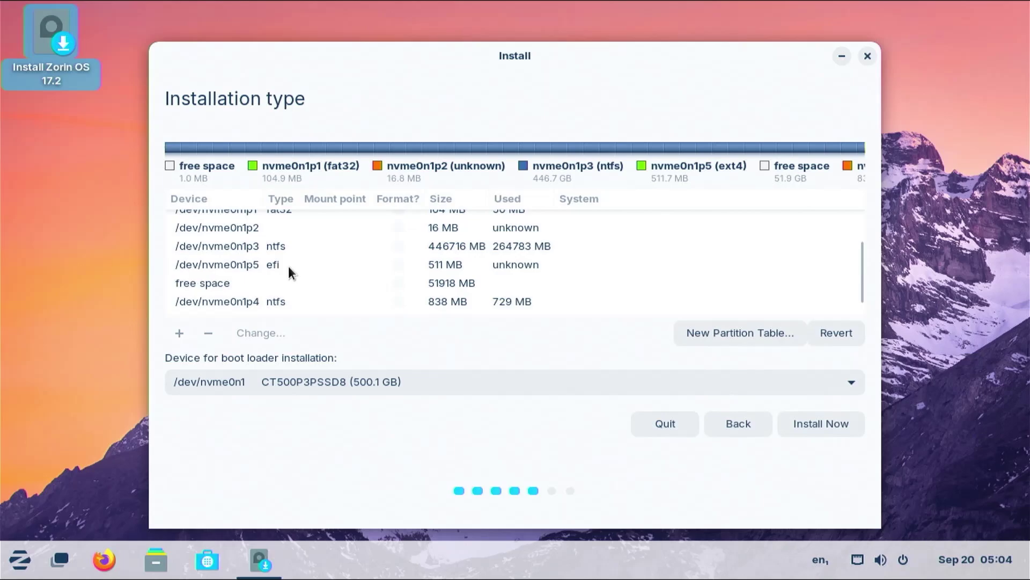
pyautogui.click(288, 266)
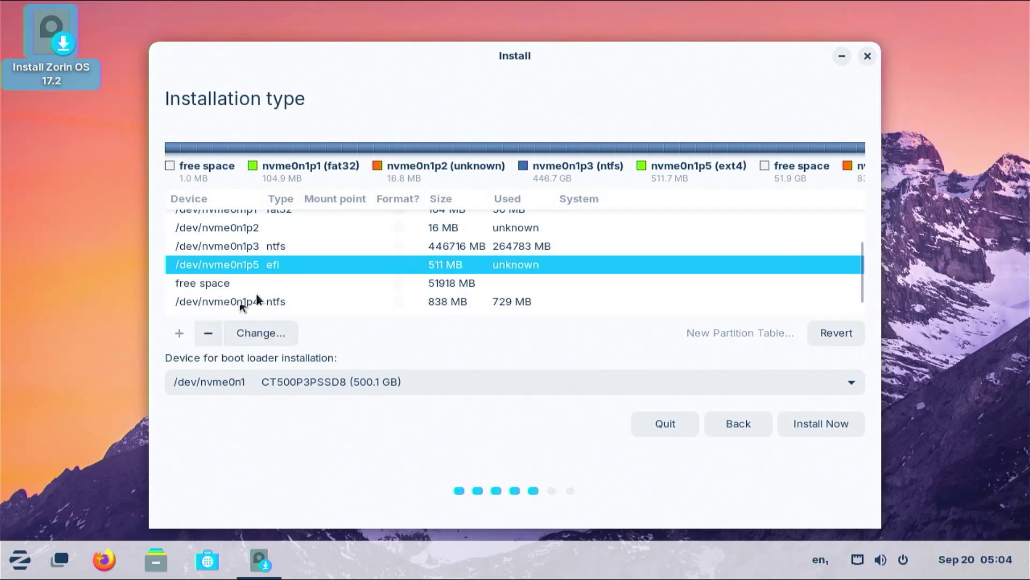
pyautogui.click(208, 283)
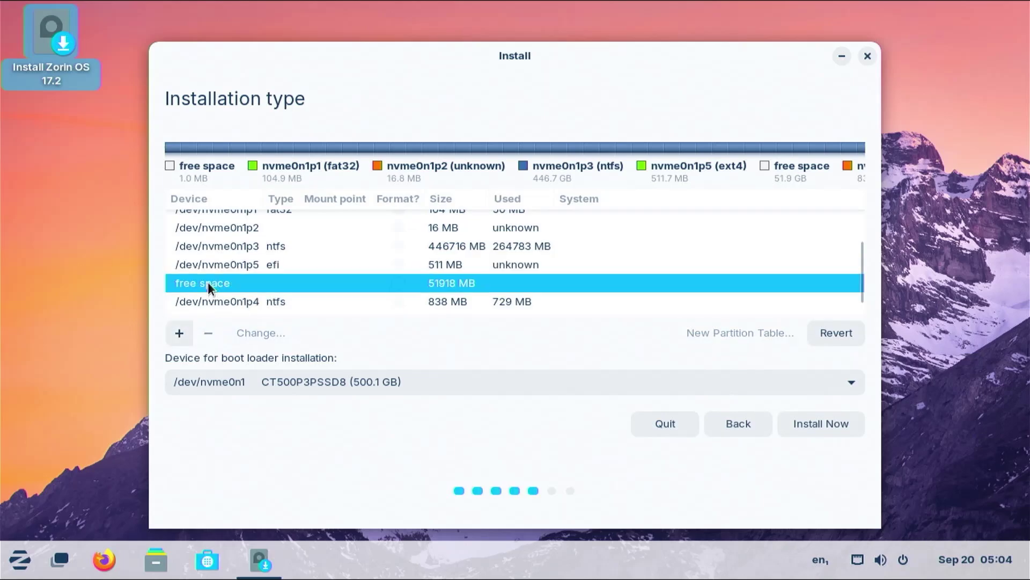
pyautogui.click(180, 335)
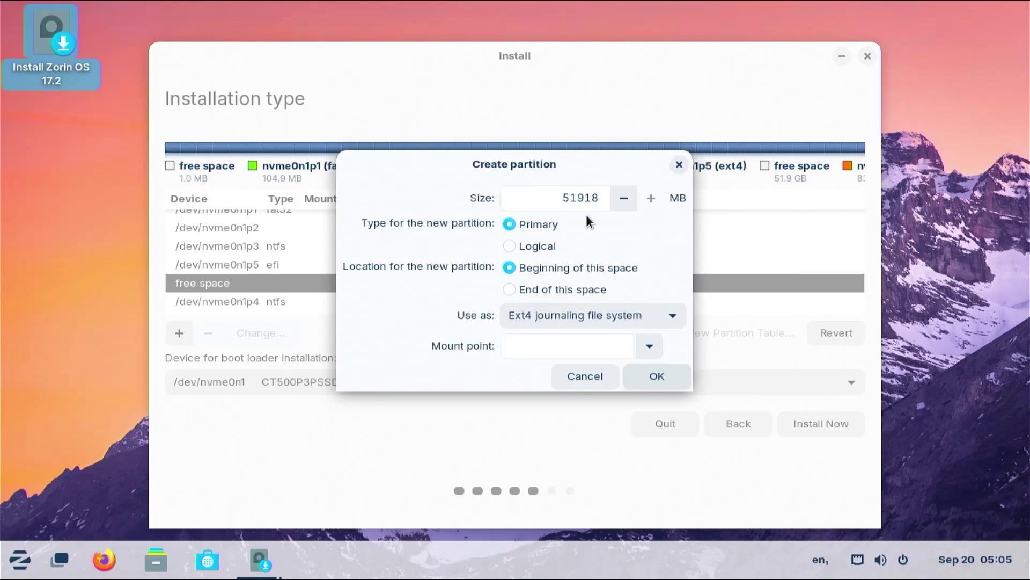
pyautogui.click(649, 346)
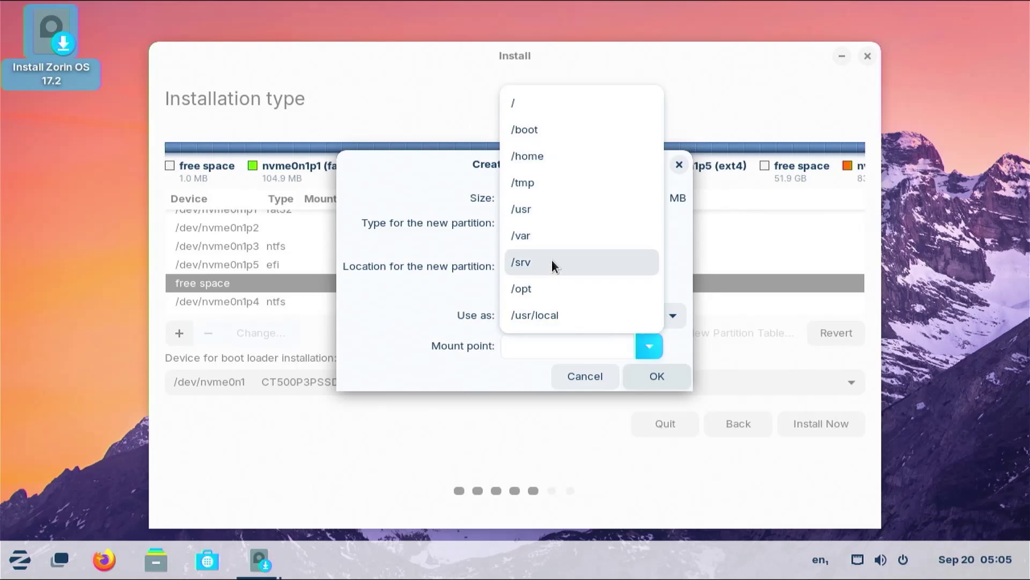
pyautogui.click(484, 371)
pyautogui.click(556, 344)
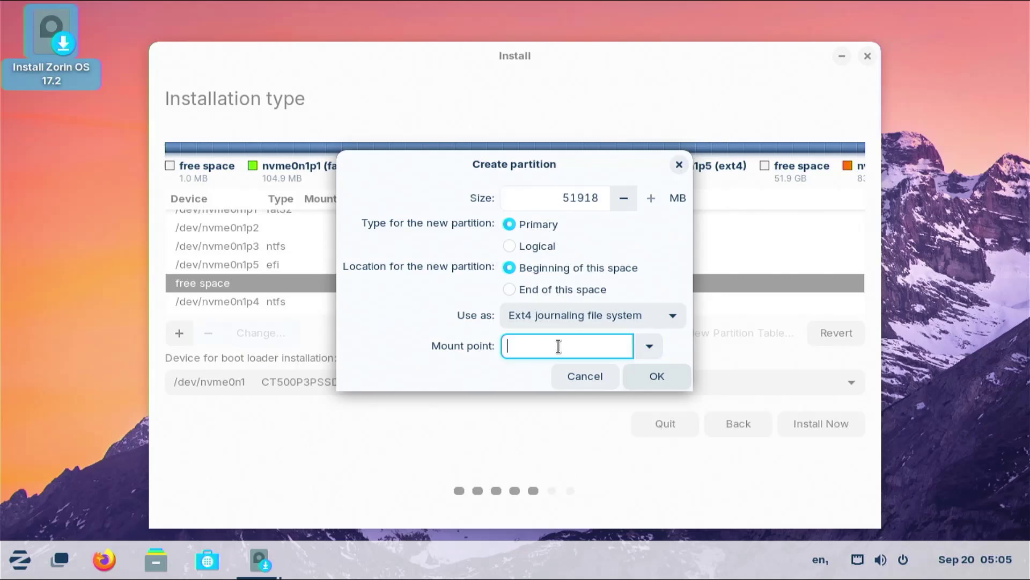
pyautogui.write('/')
pyautogui.click(644, 373)
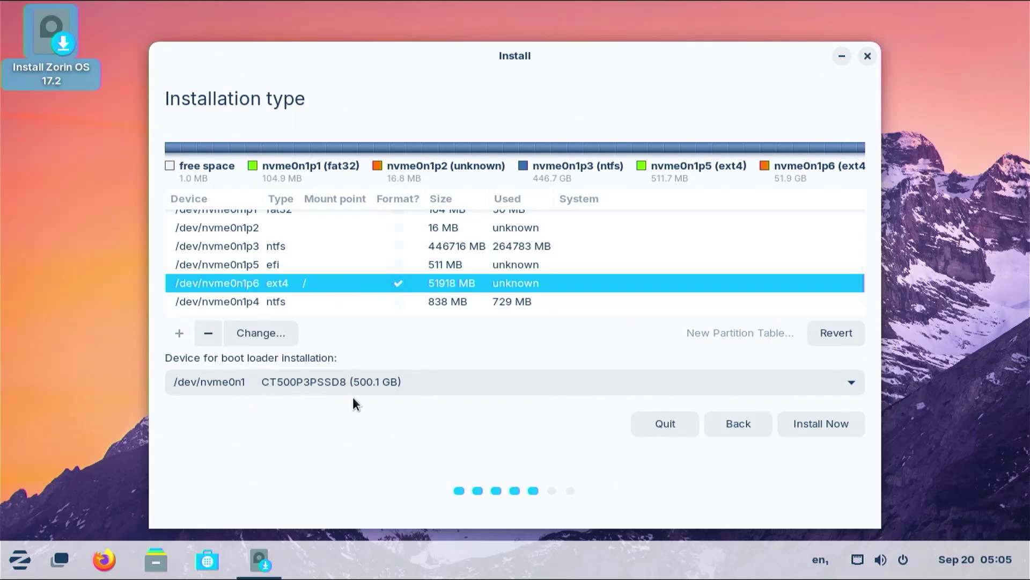
# Start the installation and confirm writing the partition changes to /dev/nvme0n1
pyautogui.click(833, 429)
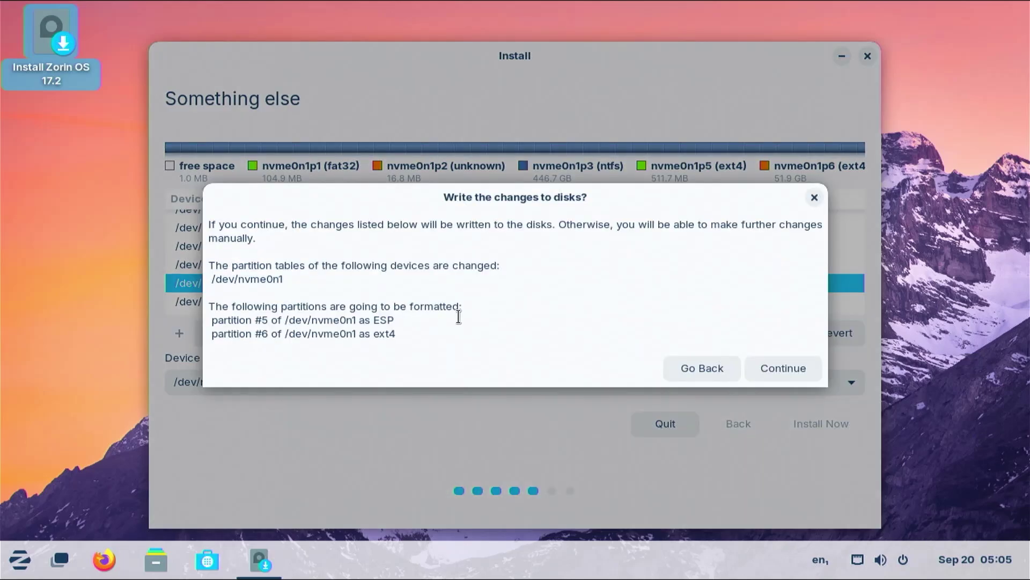
pyautogui.click(788, 368)
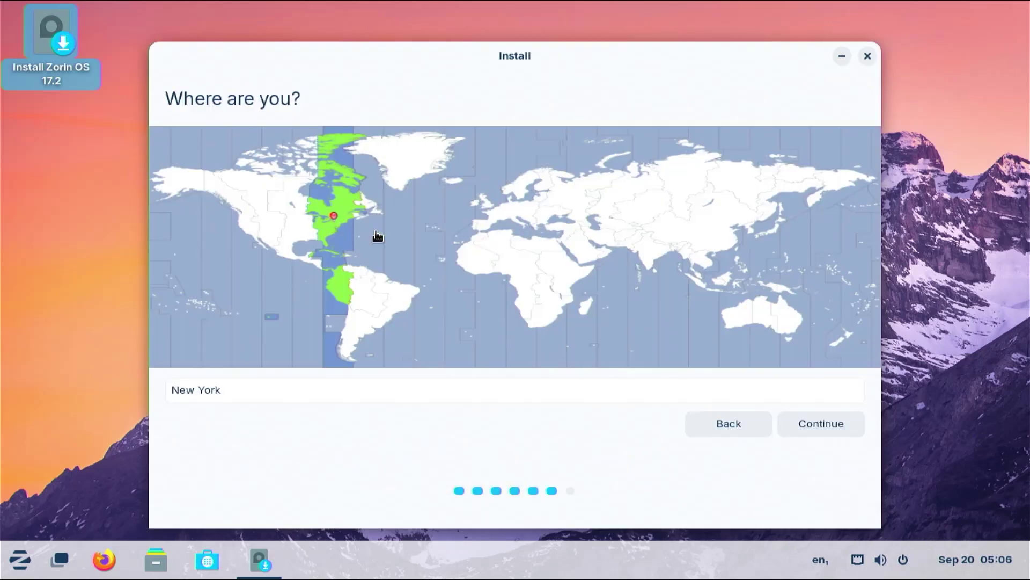
# Accept New York as the location and submit the completed user account details with the password required at login
pyautogui.click(834, 423)
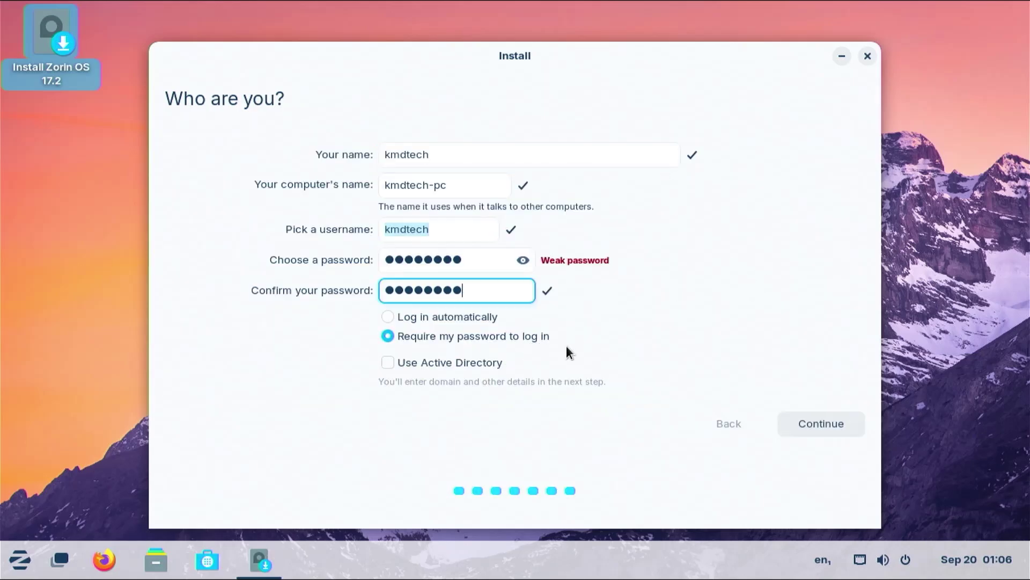
pyautogui.click(821, 423)
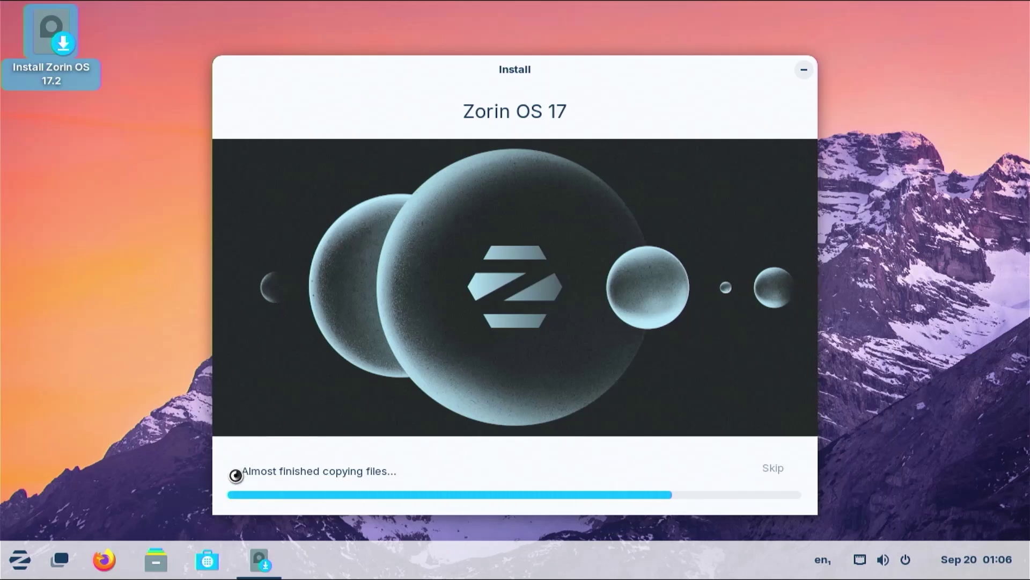
# Check the installer's detailed log during file copying, and choose to continue testing Zorin OS once installation finishes
pyautogui.click(235, 472)
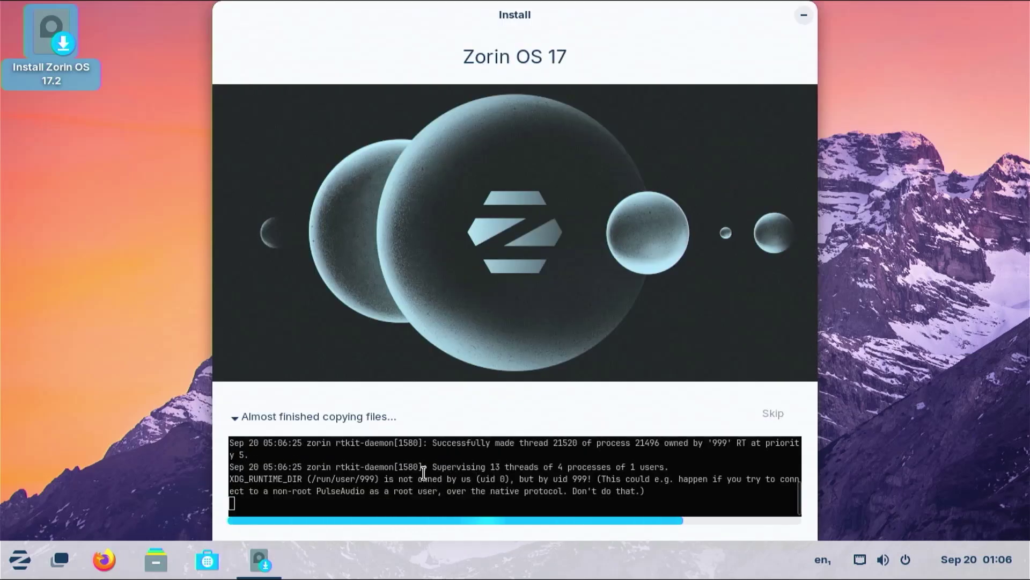
pyautogui.click(234, 417)
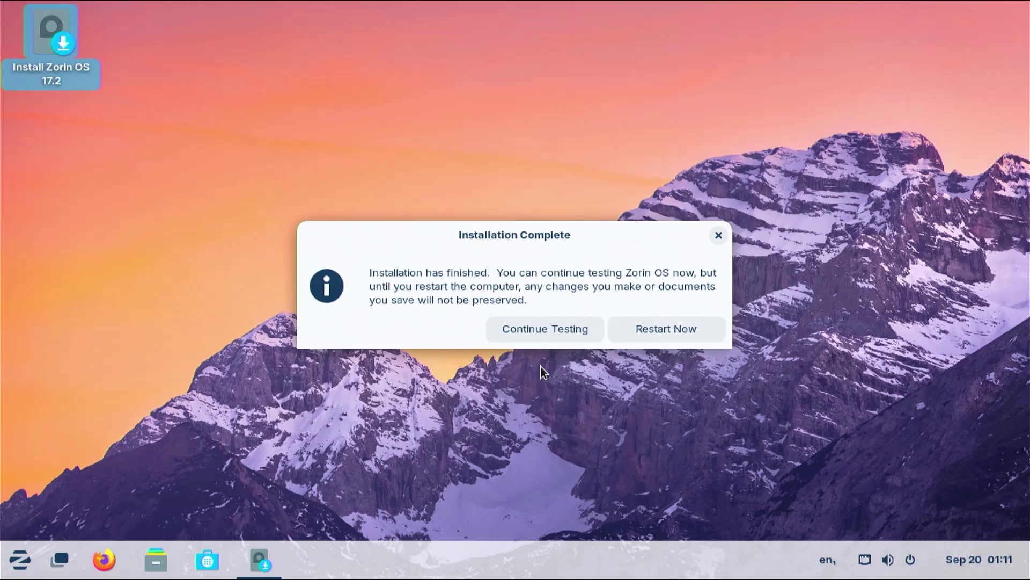
pyautogui.click(511, 337)
# Open a terminal, start parted with sudo on /dev/nvme0n1, and print the partition table
pyautogui.click(19, 568)
pyautogui.write('te')
pyautogui.press('Return')
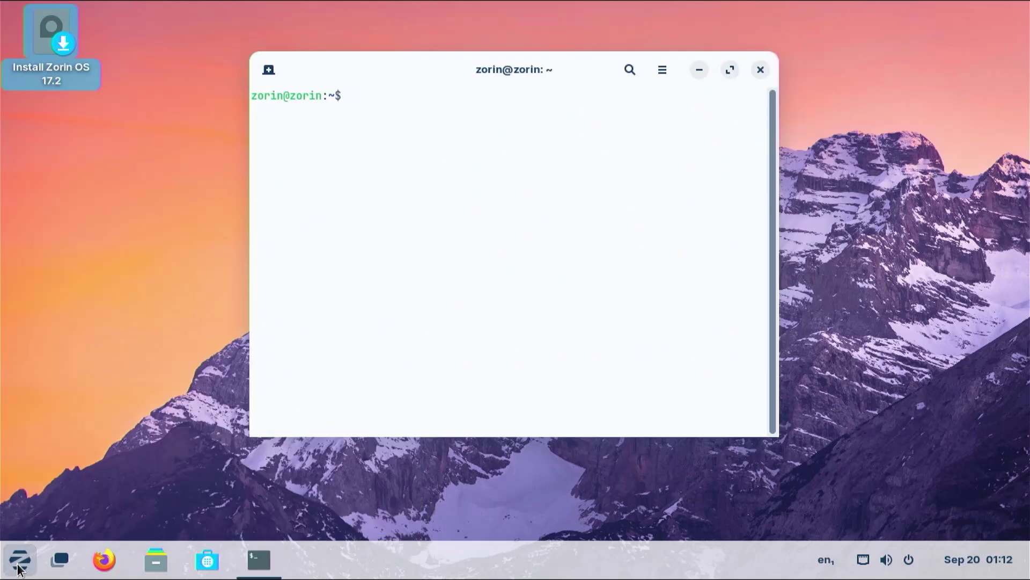
pyautogui.write('sudo parted /dev/nvme0n1')
pyautogui.press('Return')
pyautogui.write('parted) p')
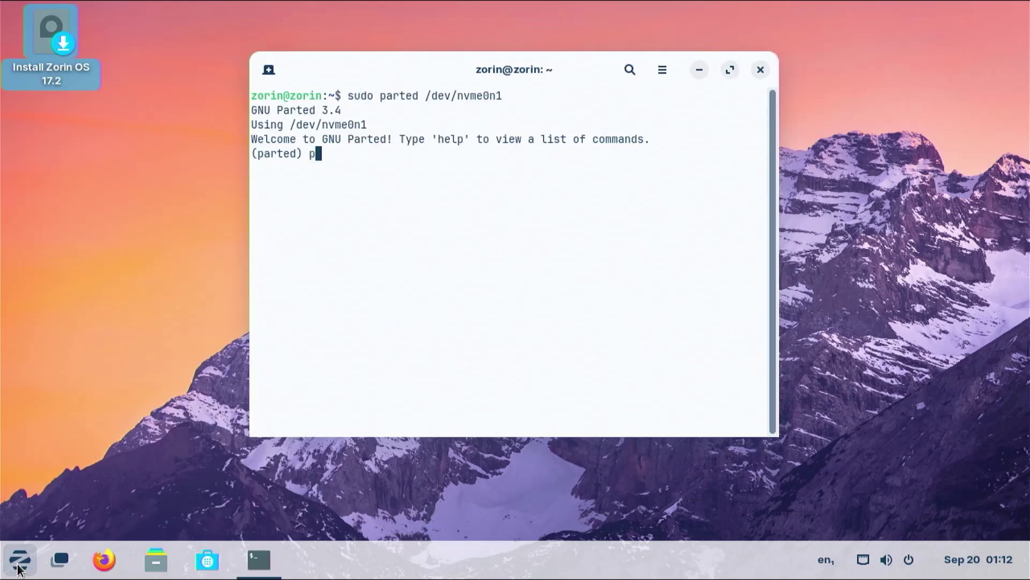
pyautogui.press('Return')
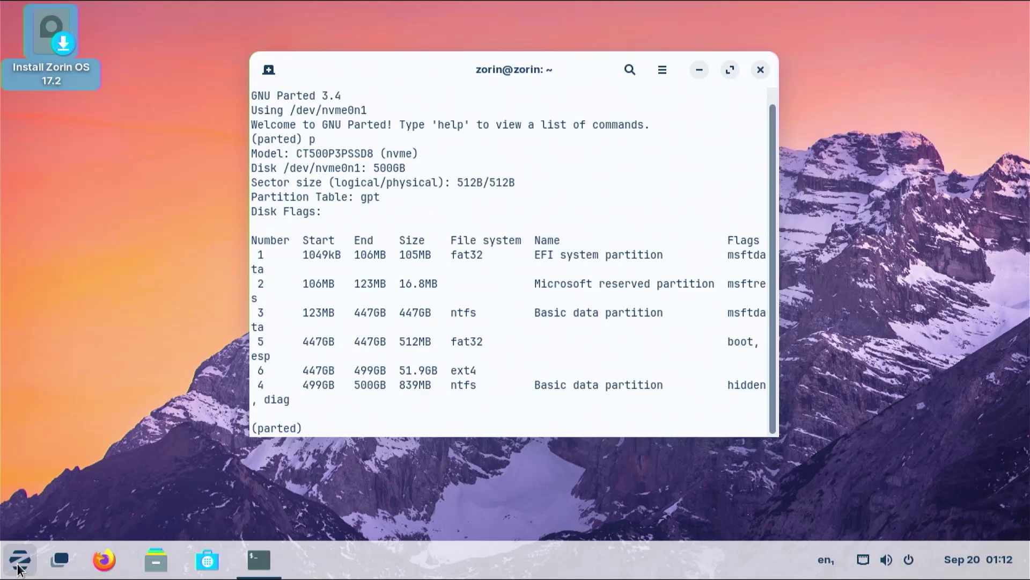
# Turn on the boot flag for partition 1 in parted, print the partition table again, and quit parted
pyautogui.write('set 1 boot on')
pyautogui.press('Return')
pyautogui.write('p')
pyautogui.press('Return')
pyautogui.write('q')
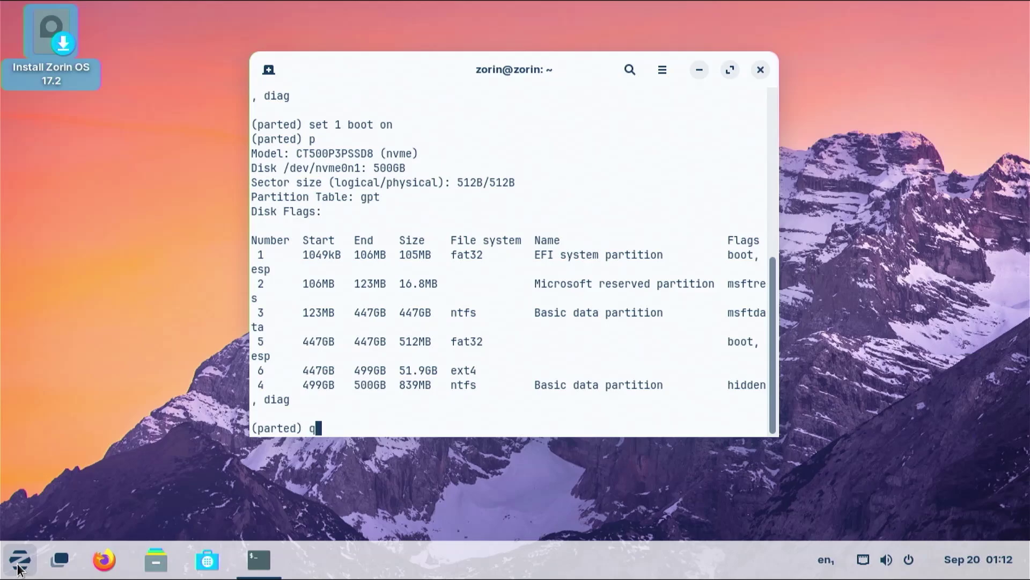
pyautogui.press('Return')
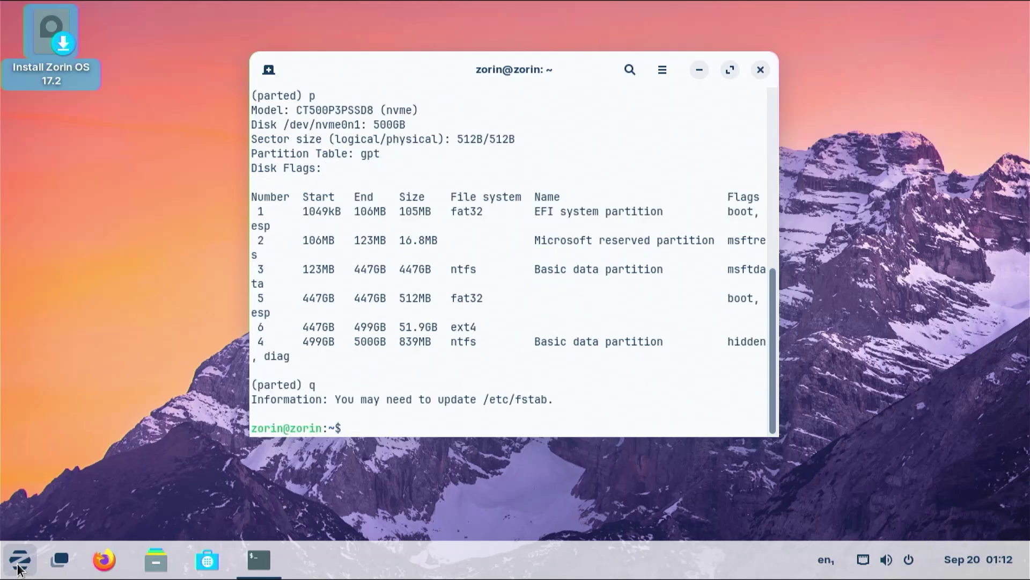
# List the EFI boot entries with sudo efibootmgr and close the terminal
pyautogui.write('sudo efibootmgr')
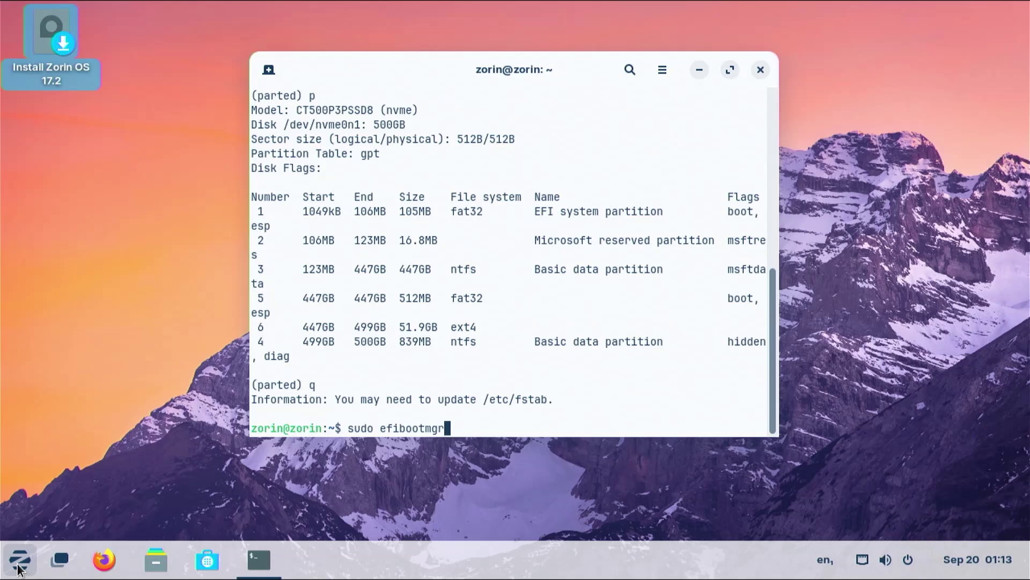
pyautogui.press('Return')
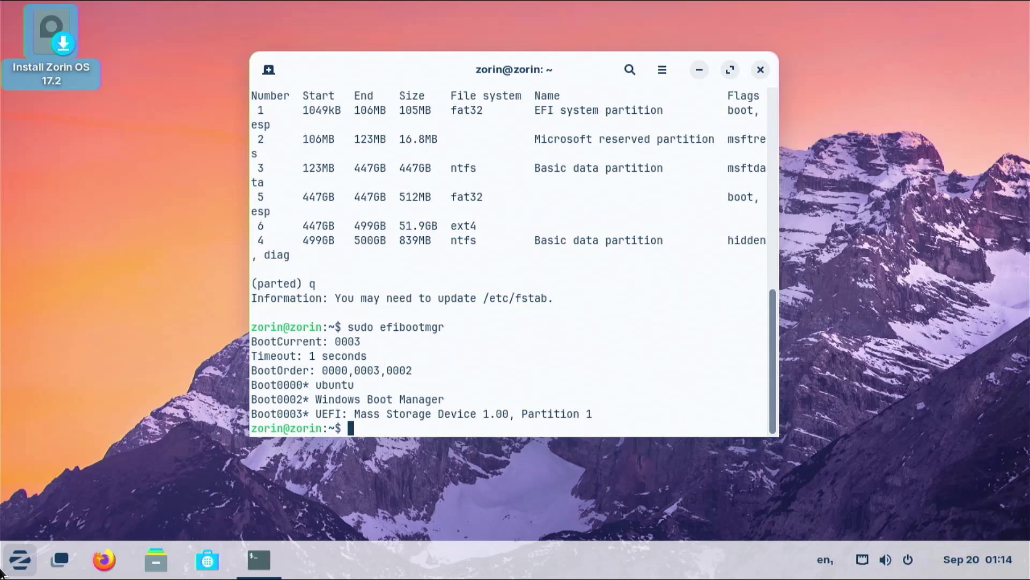
pyautogui.click(761, 70)
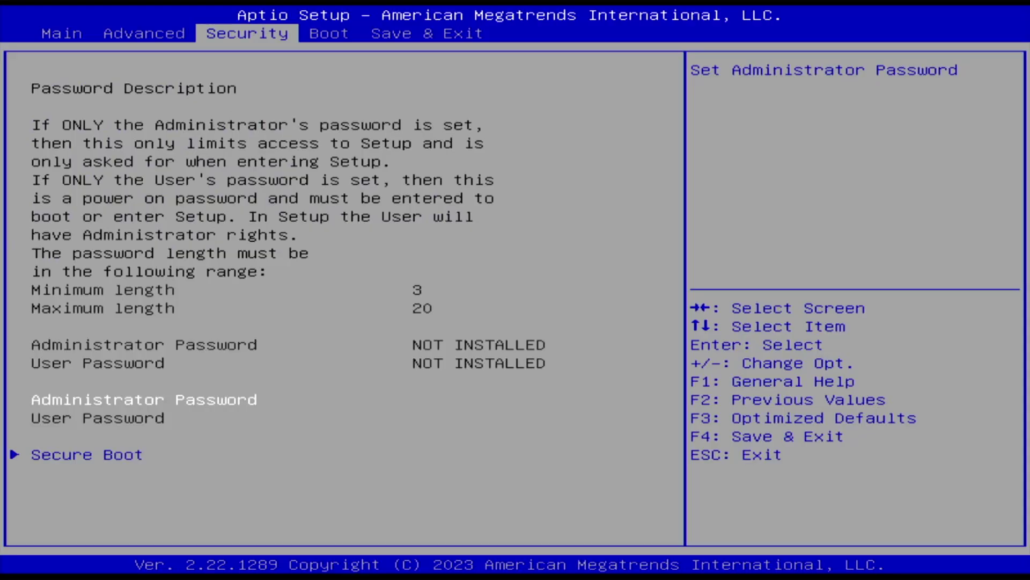
# In the Aptio firmware setup, set ubuntu (CT500P3PSSD8) as Boot Option #1 in the UEFI NVME drive priorities
pyautogui.press('Right')
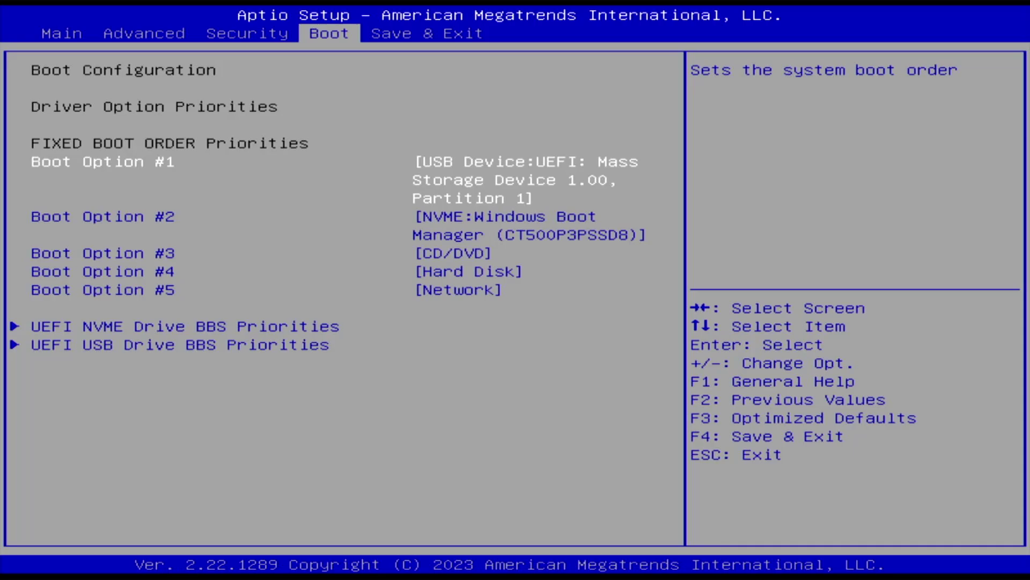
pyautogui.press('Down')
pyautogui.press('Down')
pyautogui.press('Down')
pyautogui.press('Down')
pyautogui.press('Down')
pyautogui.press('Return')
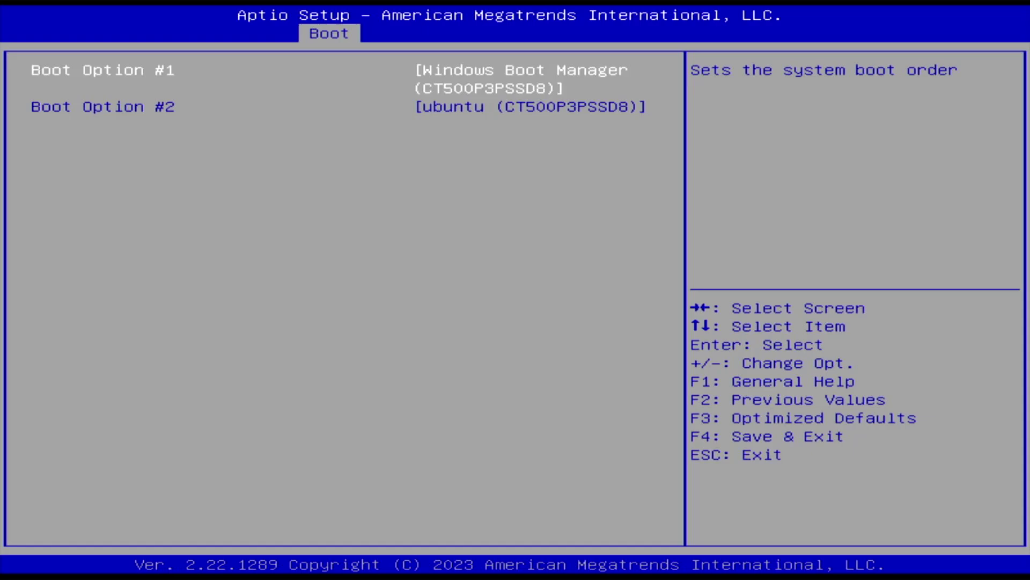
pyautogui.press('Return')
pyautogui.press('Down')
pyautogui.press('Return')
pyautogui.press('Escape')
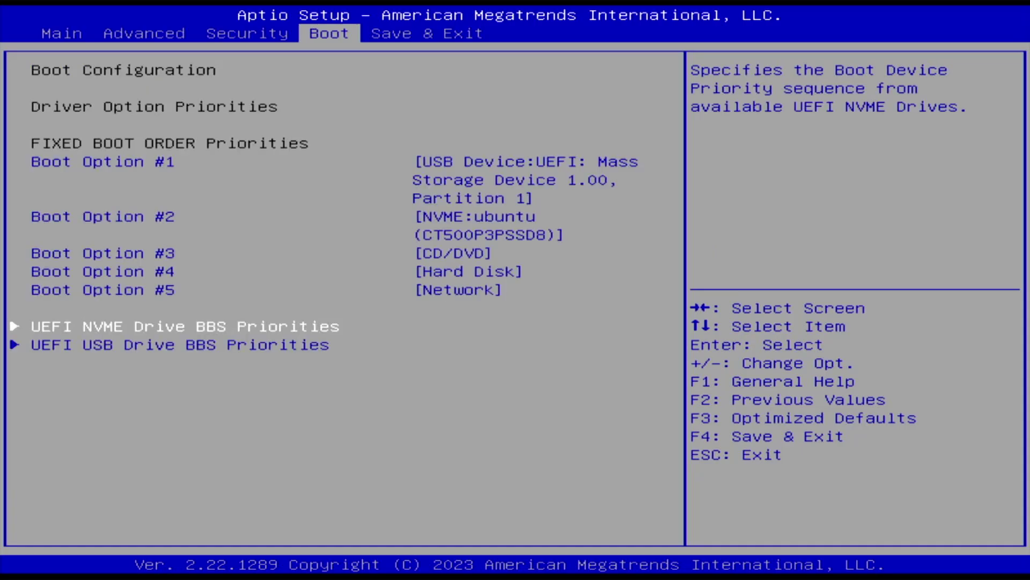